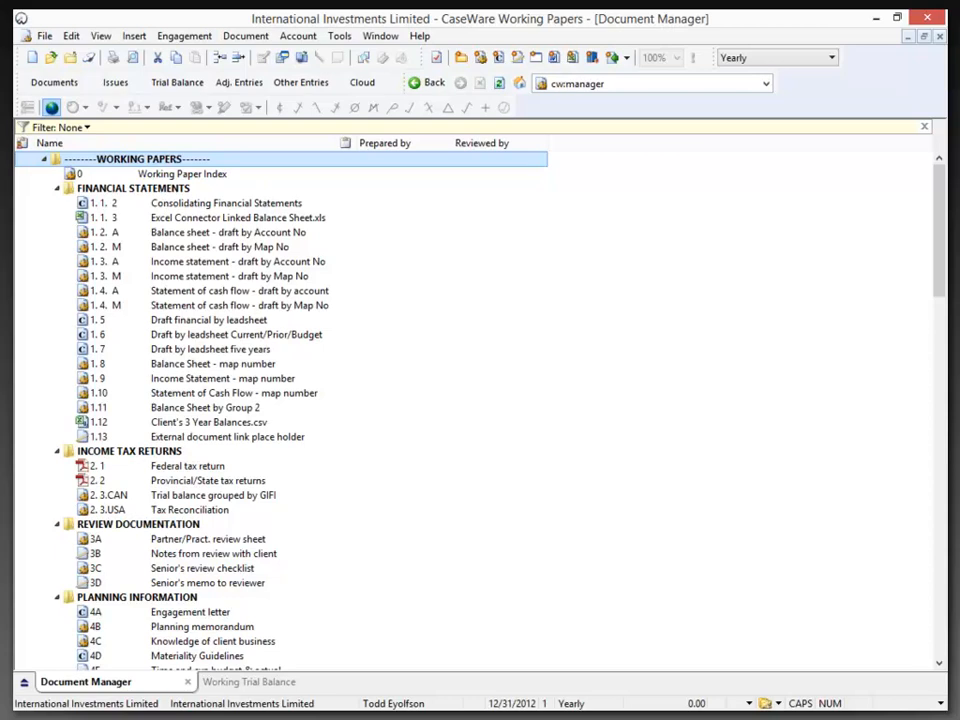
Open the consolidation setup from the working trial balance and set International Investments Limited's abbreviation to IIL
{"action": "left_click", "coordinate": [177, 90]}
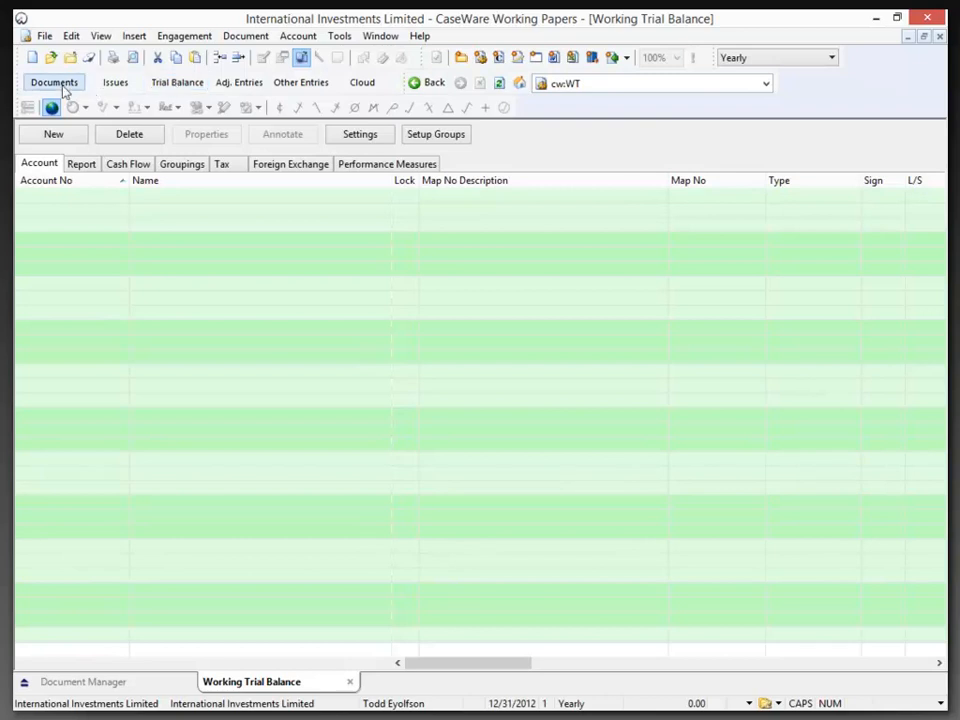
{"action": "left_click", "coordinate": [170, 40]}
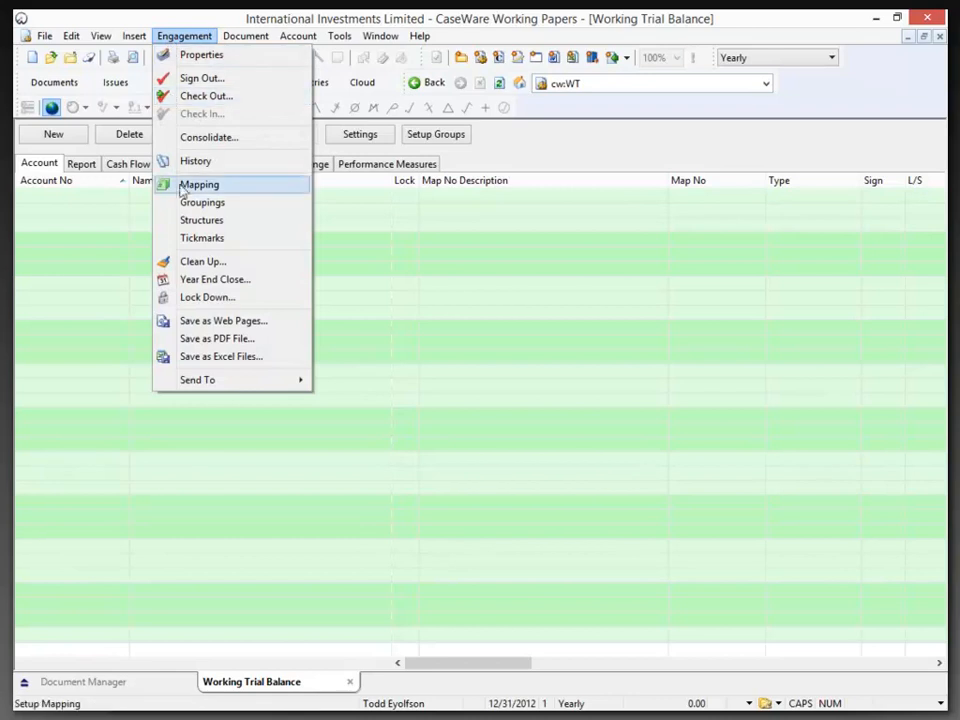
{"action": "left_click", "coordinate": [209, 139]}
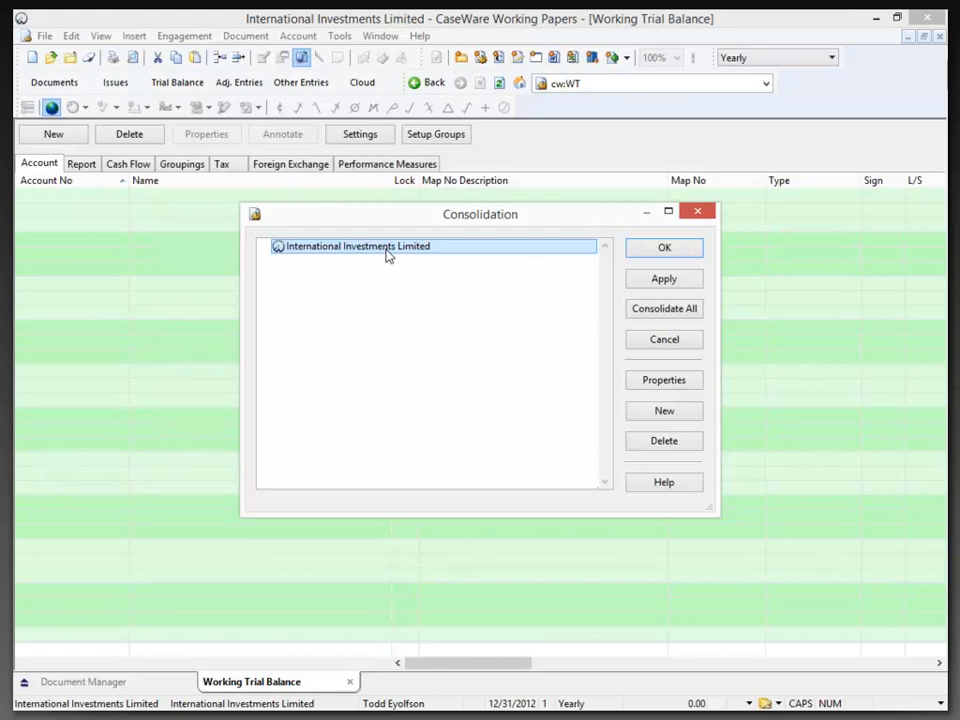
{"action": "left_click", "coordinate": [654, 384]}
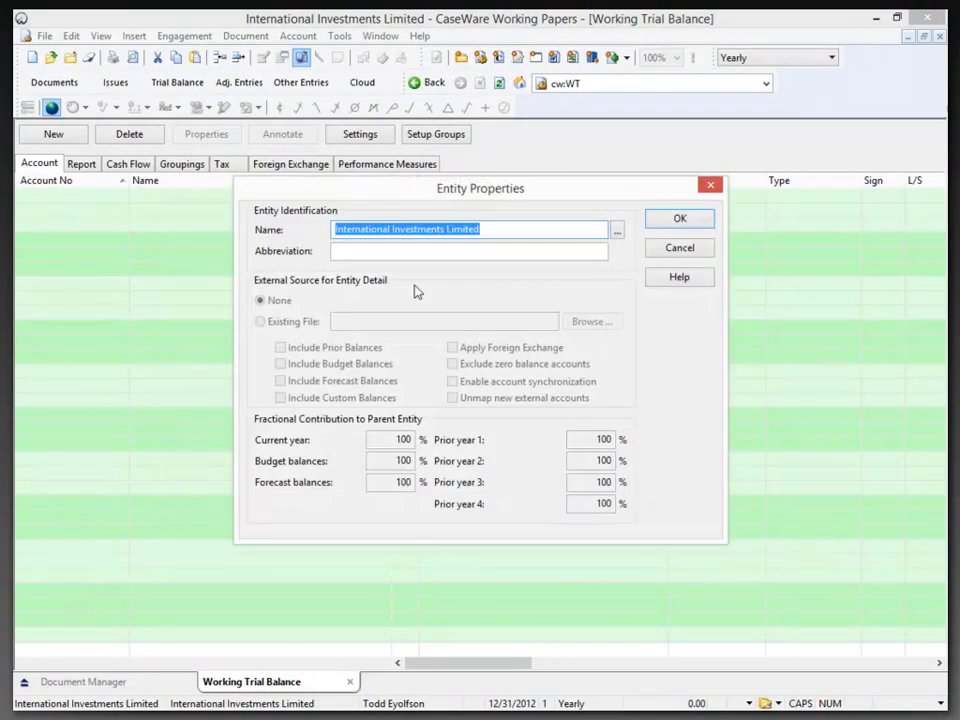
{"action": "left_click", "coordinate": [393, 251]}
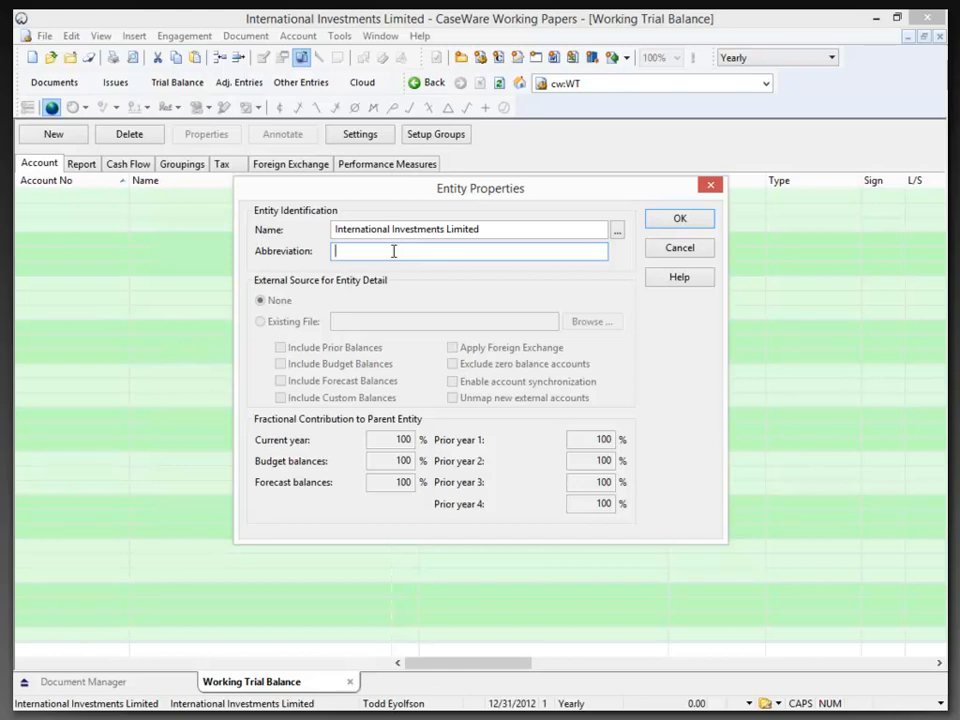
{"action": "type", "text": "IIL"}
{"action": "left_click", "coordinate": [669, 222]}
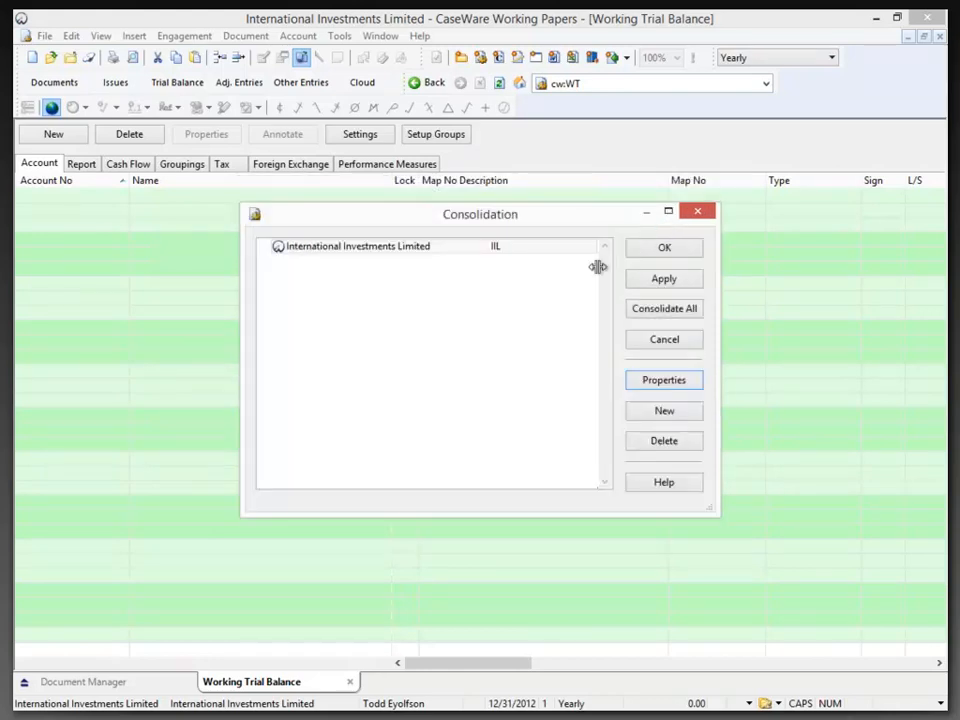
Start a new entity under International Investments Limited, named Australia Investments Limited with abbreviation AIL
{"action": "left_click", "coordinate": [426, 252]}
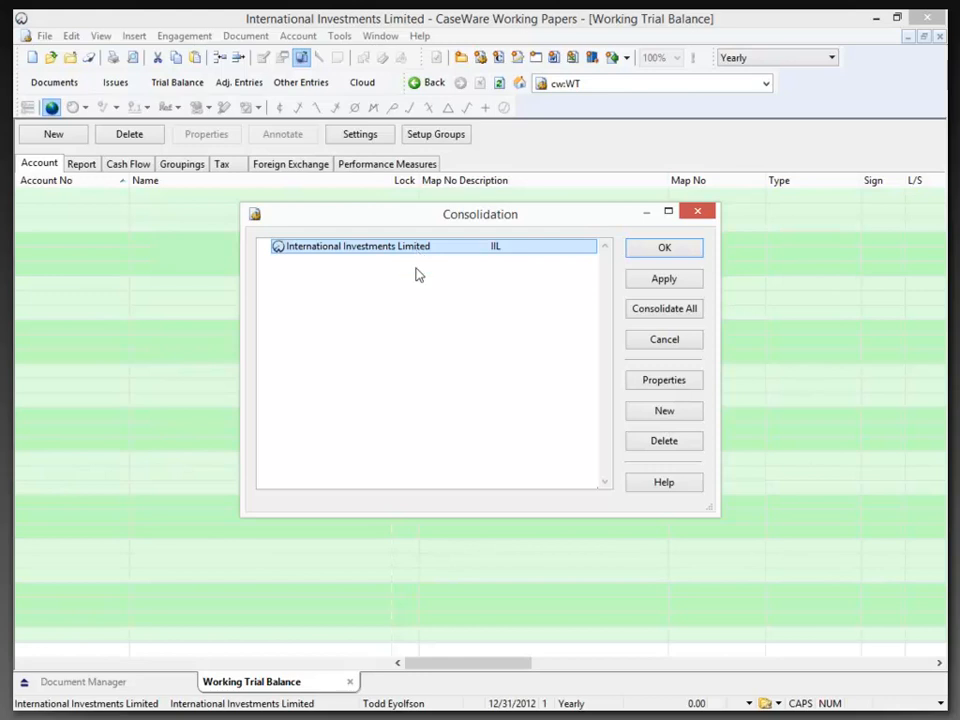
{"action": "left_click", "coordinate": [662, 412]}
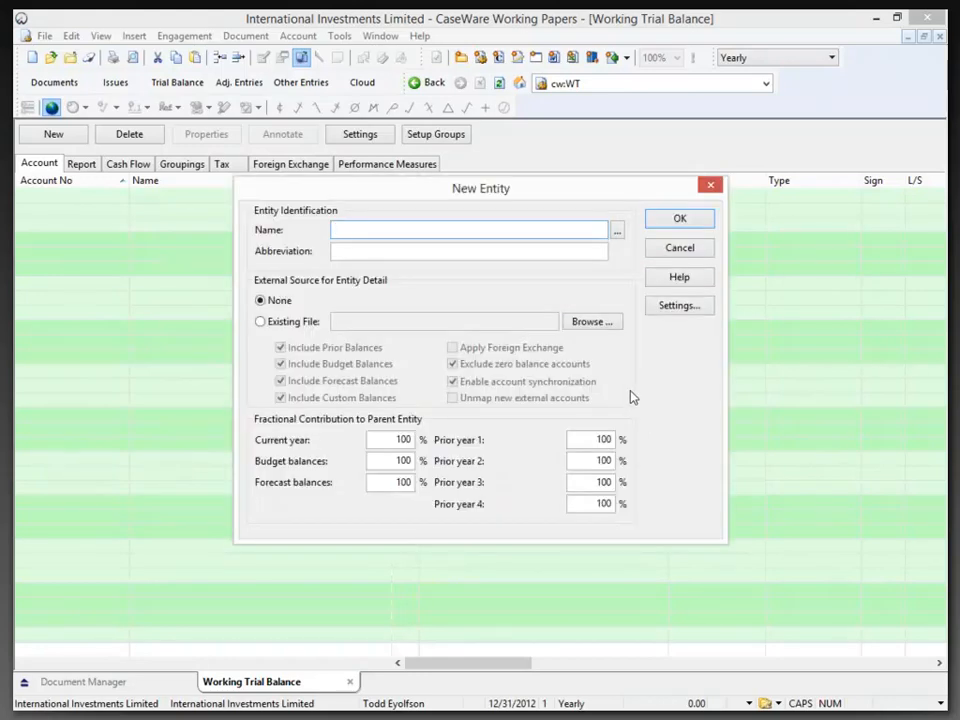
{"action": "type", "text": "aUSTRALIA iNVEST"}
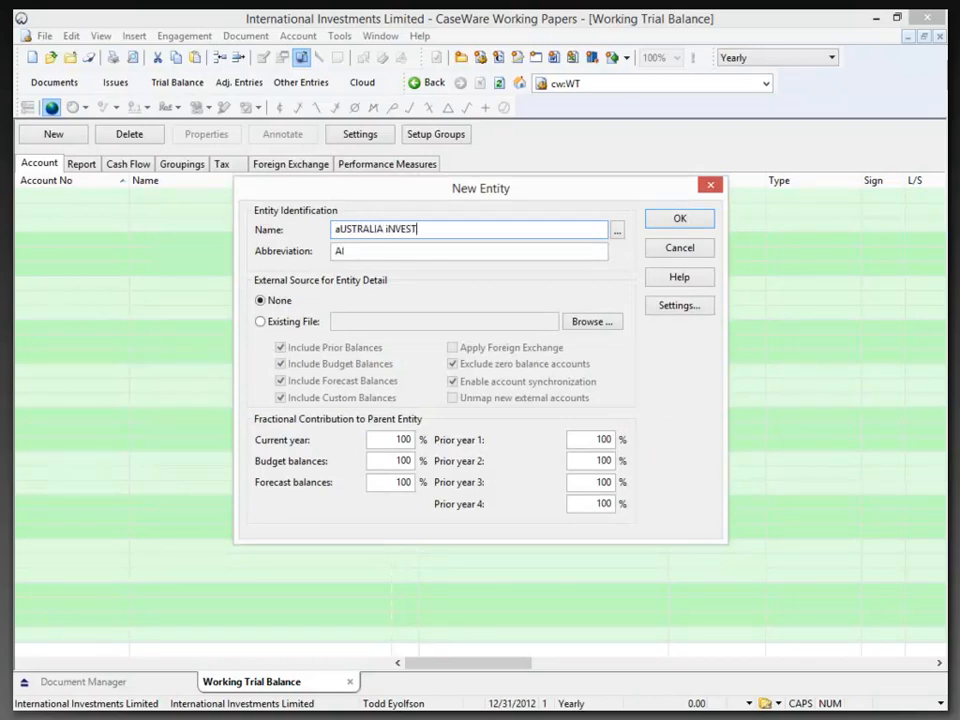
{"action": "type", "text": "MENTS lIMITED"}
{"action": "key", "text": "shift+Home"}
{"action": "type", "text": "A"}
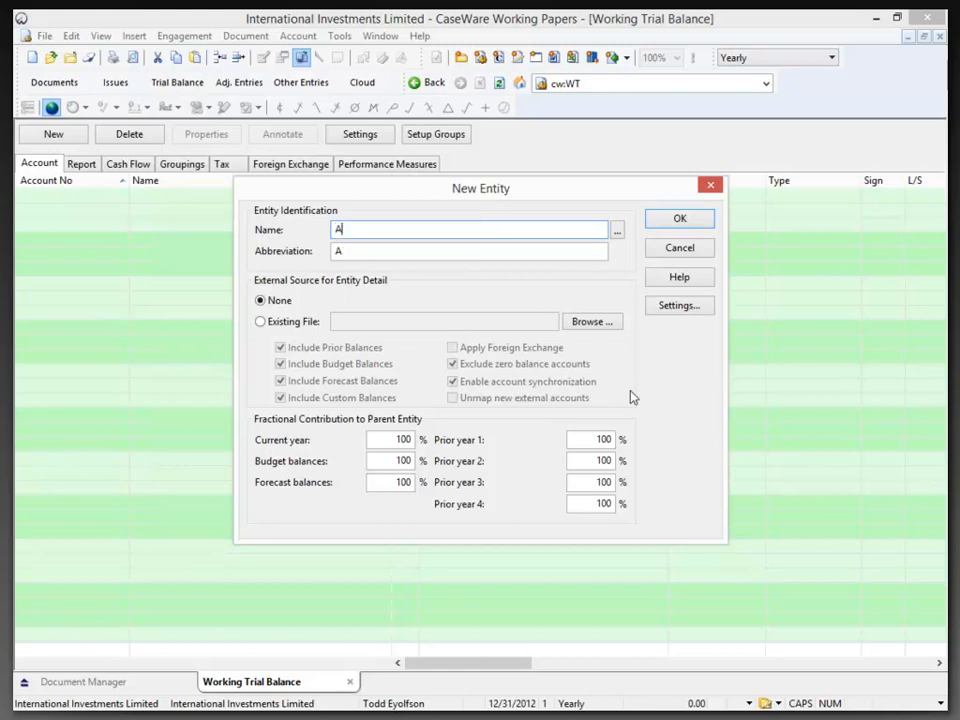
{"action": "type", "text": "ustralia Investments Limited"}
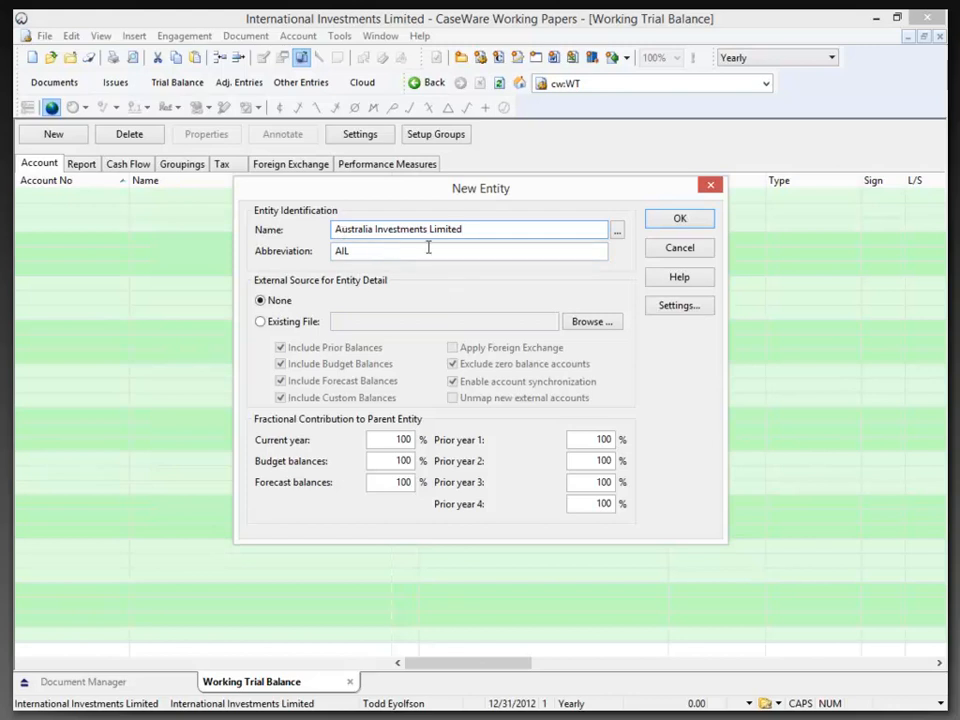
{"action": "left_click_drag", "start_coordinate": [474, 233], "coordinate": [369, 236]}
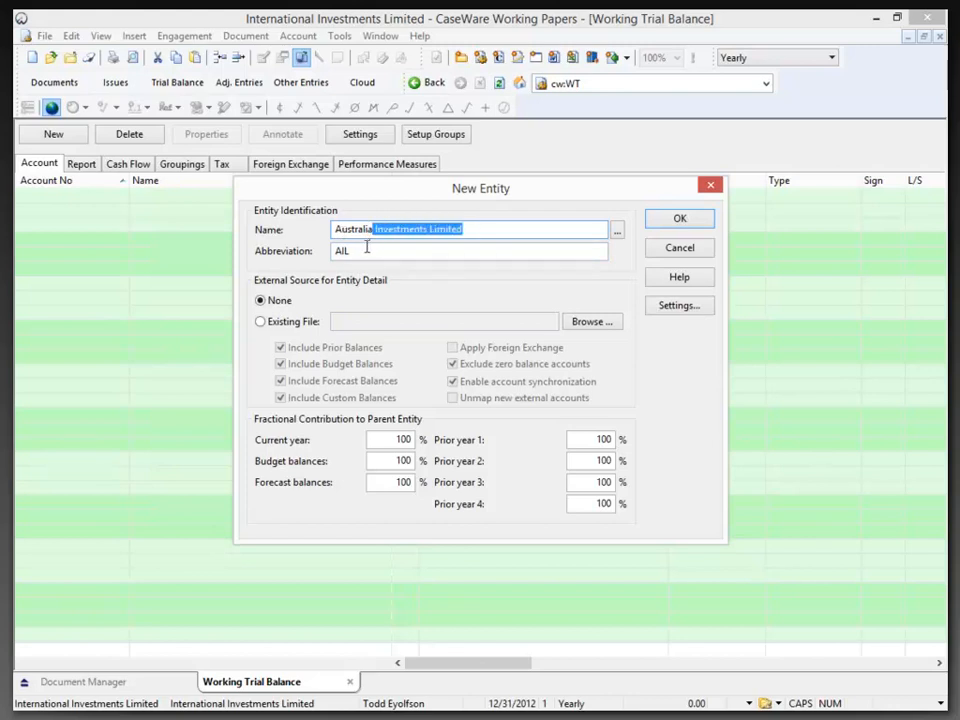
{"action": "left_click", "coordinate": [364, 254]}
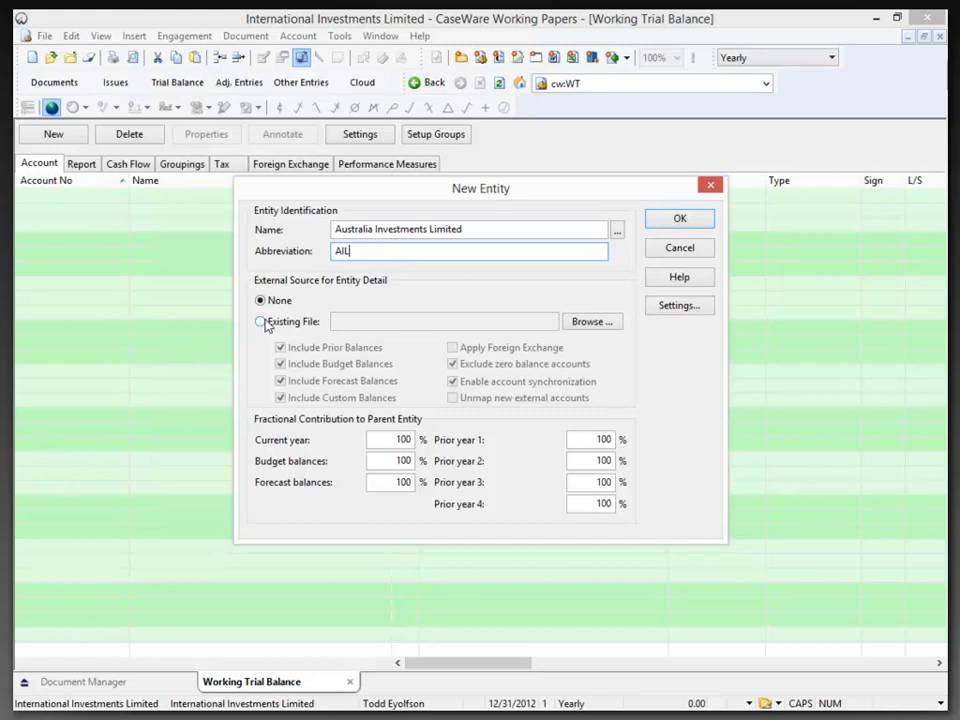
Link the new entity to the existing file Australia Investments Ltd.ac_ in the Australia Investments Ltd folder
{"action": "left_click", "coordinate": [580, 327]}
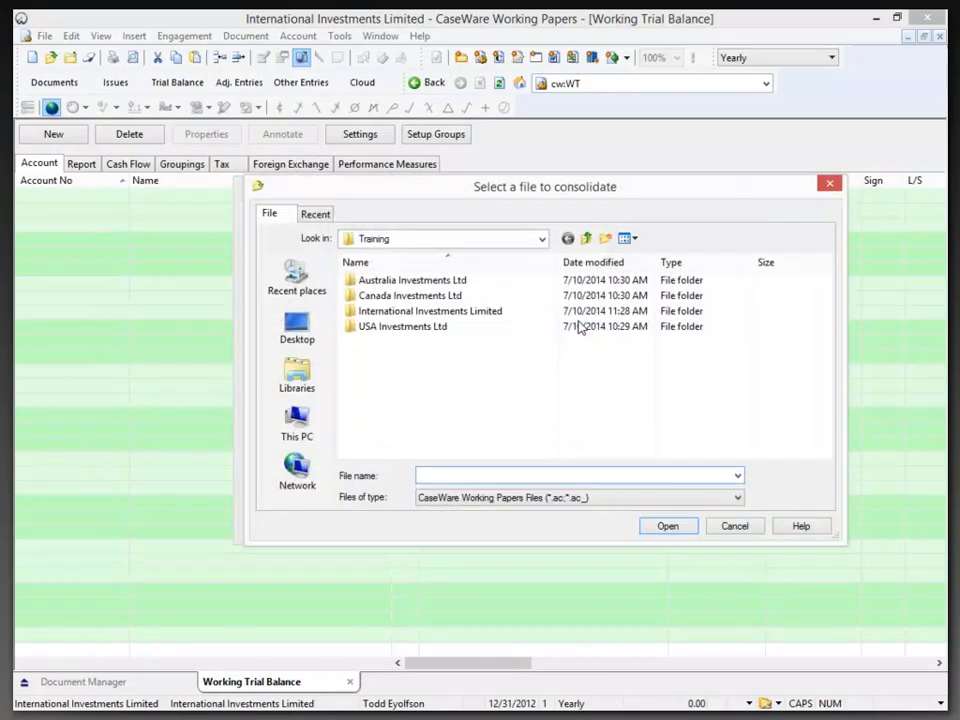
{"action": "double_click", "coordinate": [420, 281]}
{"action": "left_click", "coordinate": [421, 283]}
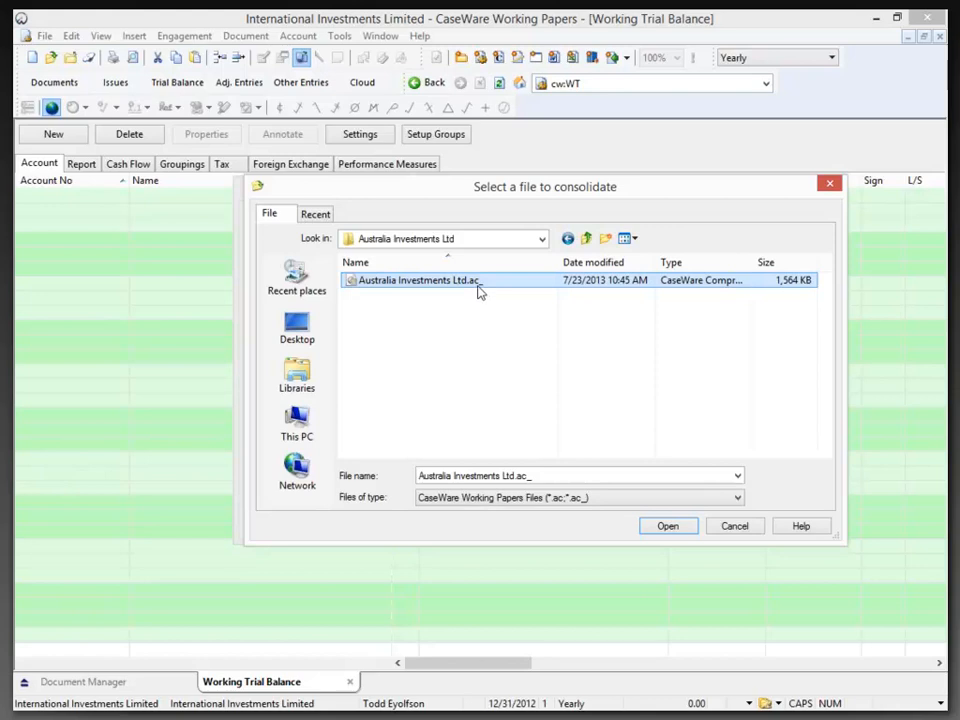
{"action": "left_click", "coordinate": [670, 530]}
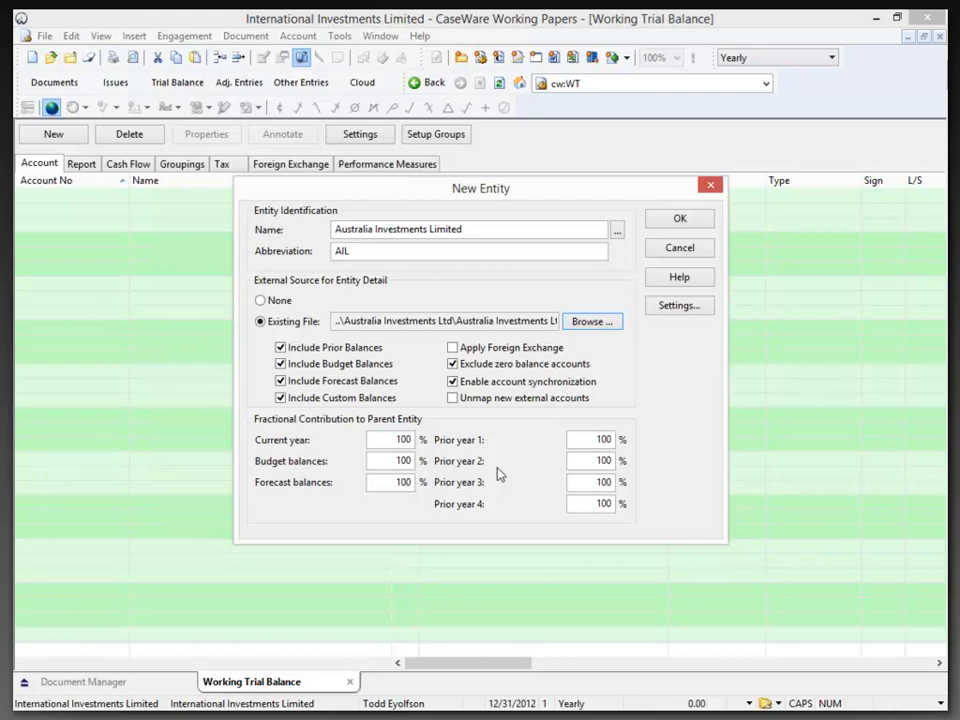
Review the Australian entity's current-year contribution and its address, tax and contact settings, discarding any settings changes
{"action": "left_click_drag", "start_coordinate": [400, 439], "coordinate": [418, 441]}
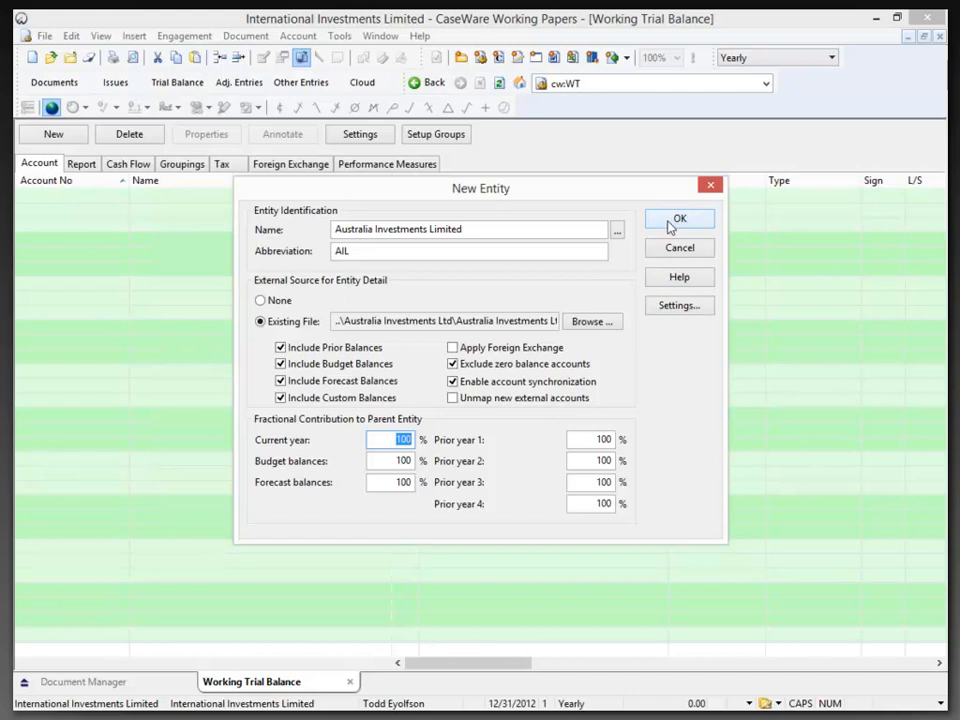
{"action": "left_click", "coordinate": [667, 310]}
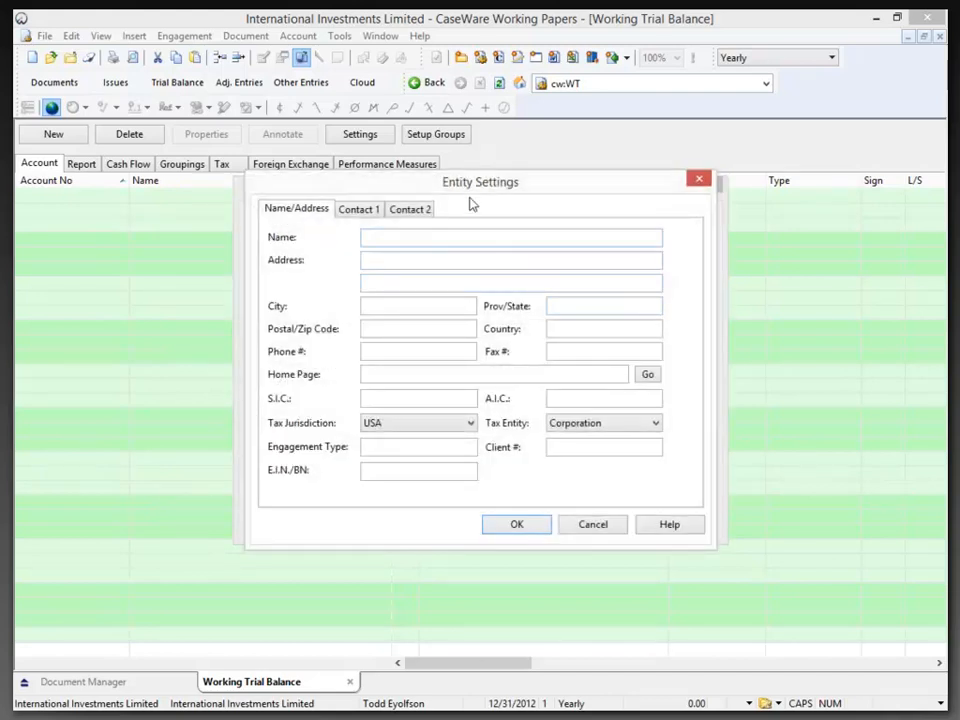
{"action": "left_click_drag", "start_coordinate": [455, 184], "coordinate": [458, 252]}
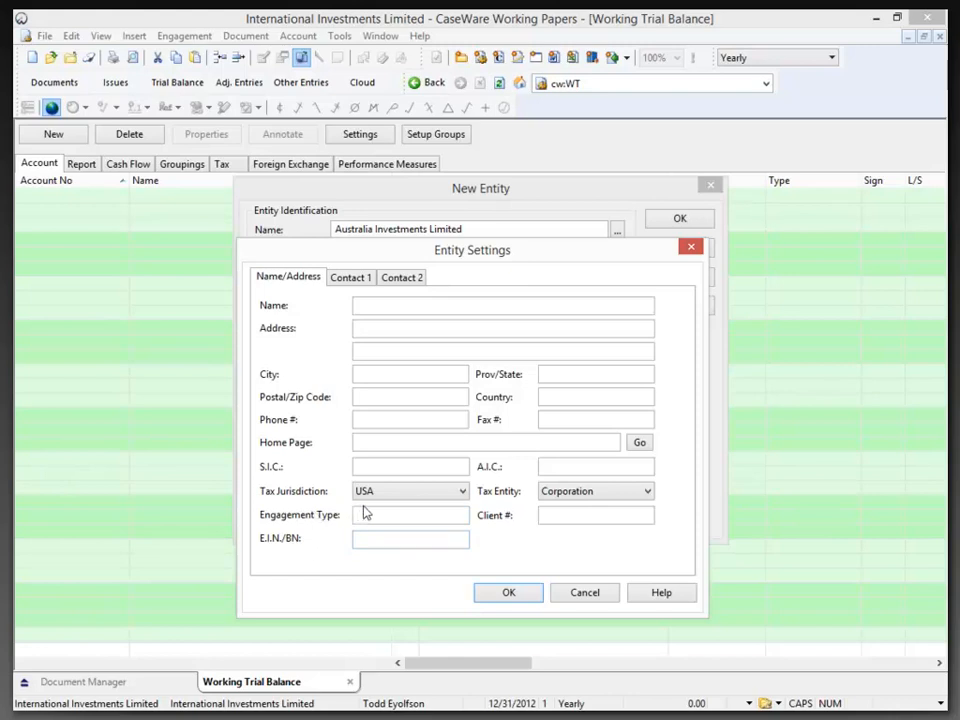
{"action": "left_click", "coordinate": [562, 495]}
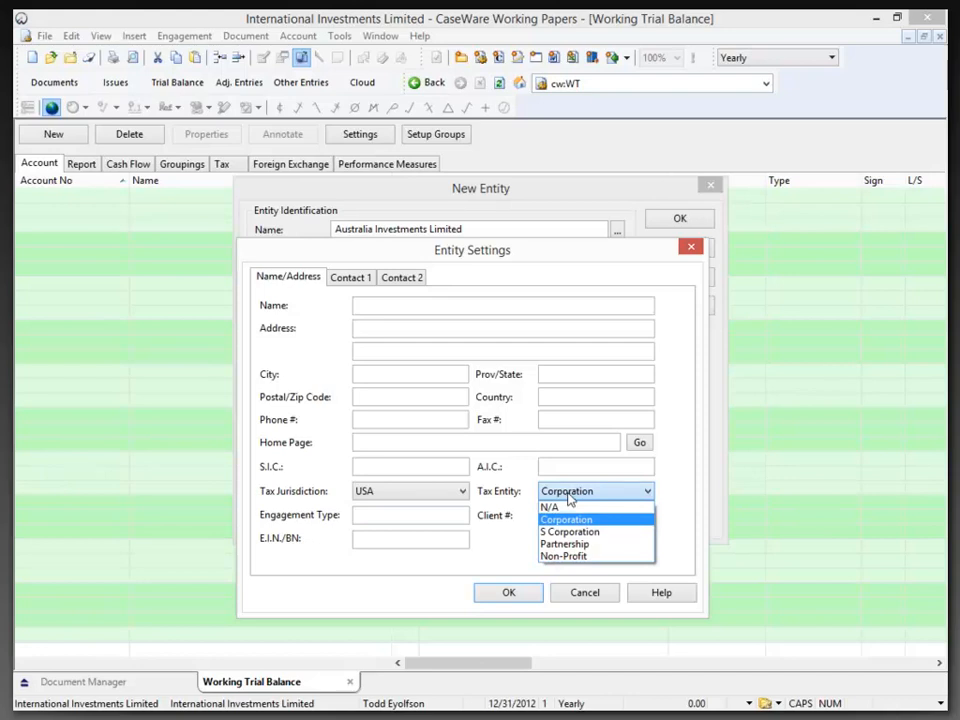
{"action": "left_click", "coordinate": [544, 465]}
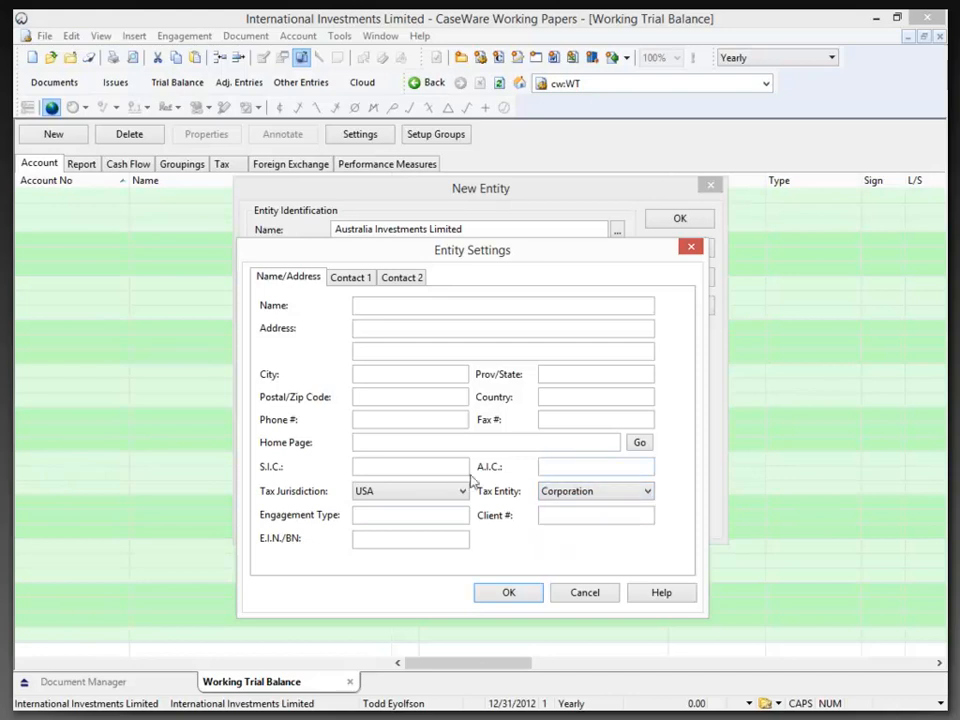
{"action": "left_click", "coordinate": [351, 279]}
{"action": "left_click", "coordinate": [402, 278]}
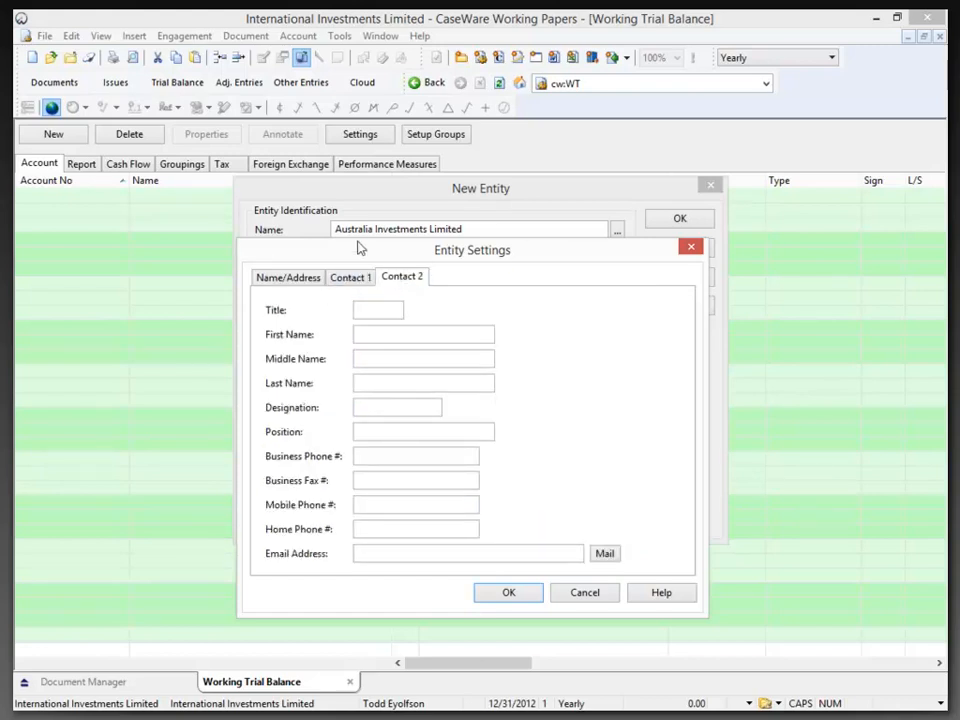
{"action": "left_click", "coordinate": [583, 596]}
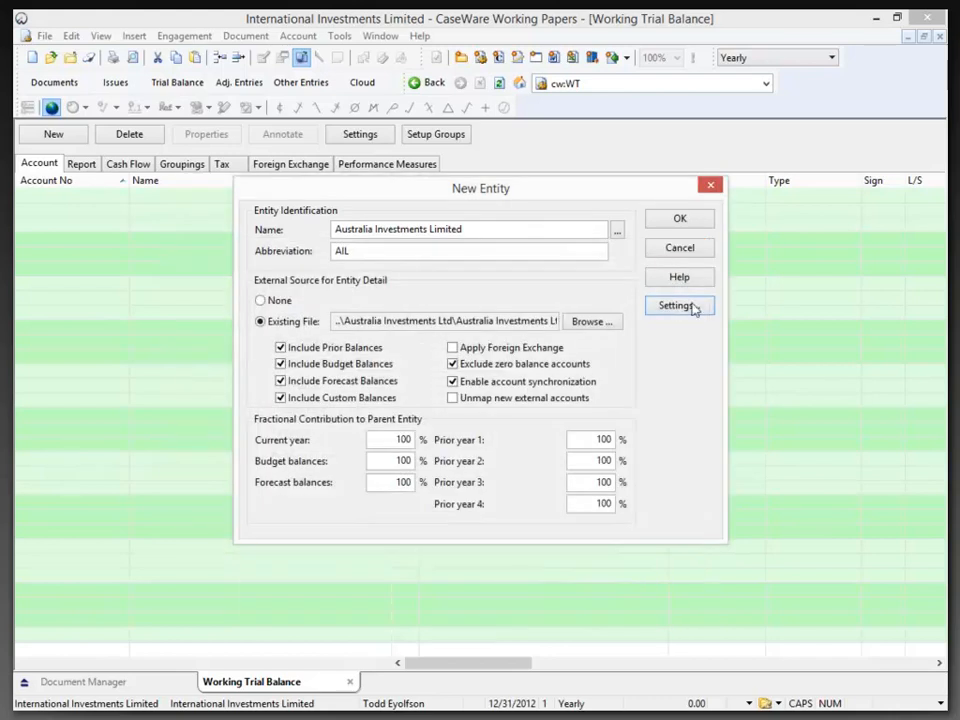
Add the Australia Investments Limited entity to the consolidation and check its place beneath the parent entity
{"action": "left_click", "coordinate": [681, 222]}
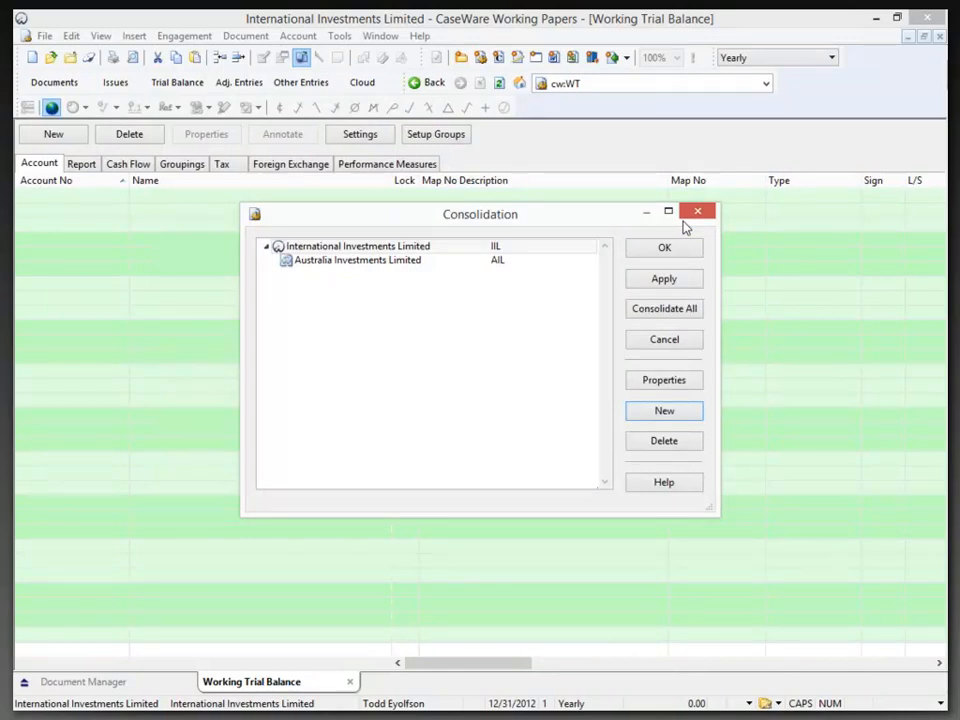
{"action": "left_click", "coordinate": [365, 248]}
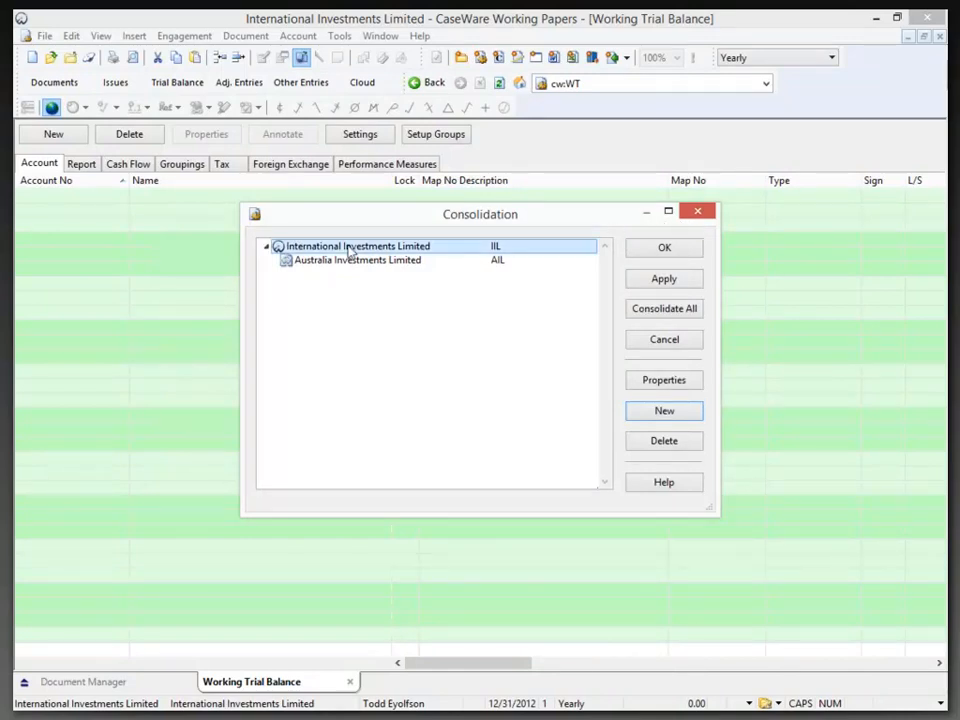
{"action": "left_click", "coordinate": [395, 260]}
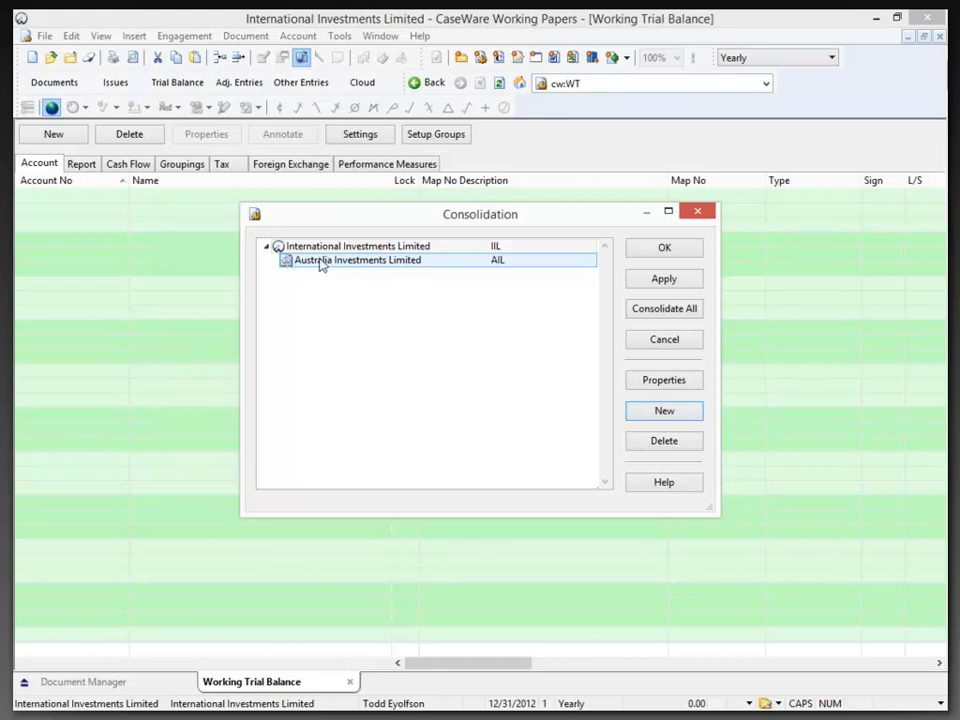
Start another new entity under International Investments Limited, named Canada Investments Limited with abbreviation CIL
{"action": "left_click", "coordinate": [320, 250]}
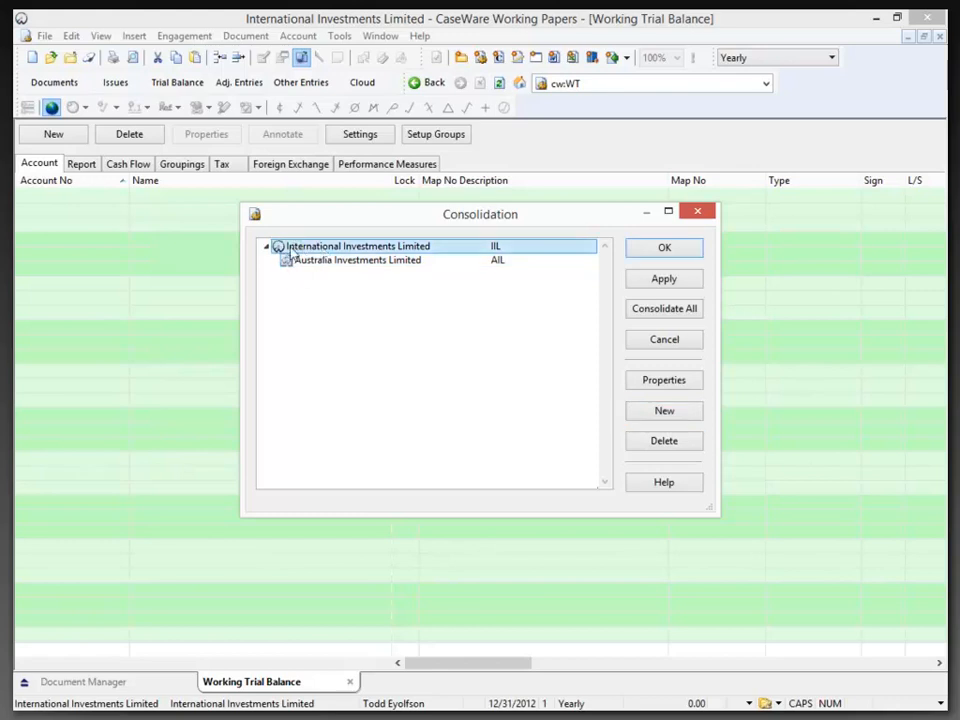
{"action": "left_click", "coordinate": [640, 409]}
{"action": "type", "text": "Canada "}
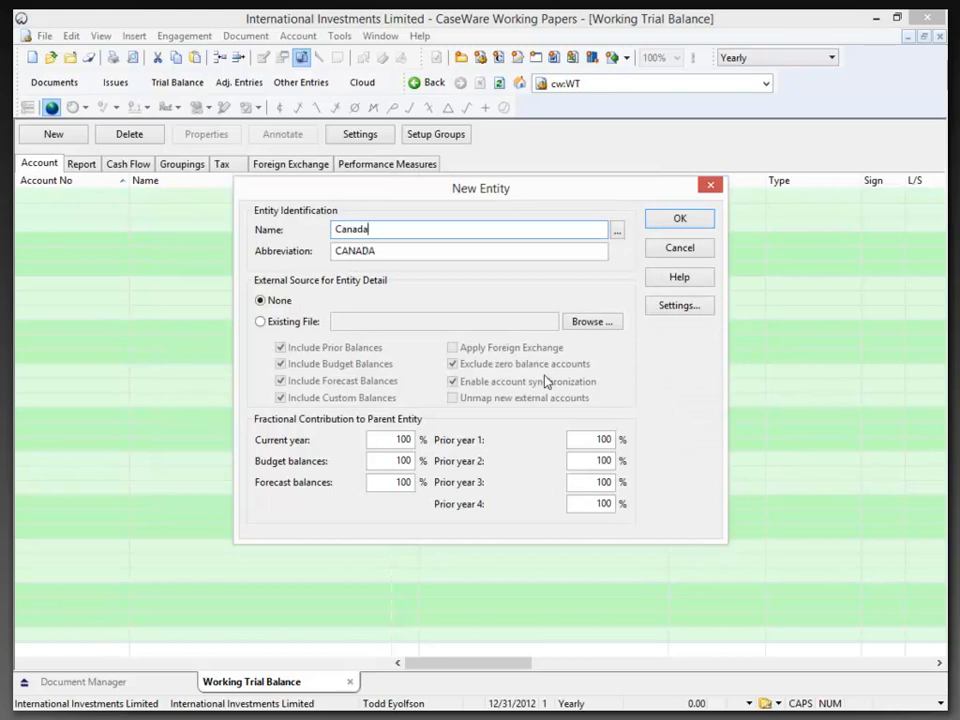
{"action": "type", "text": "Investments Limited"}
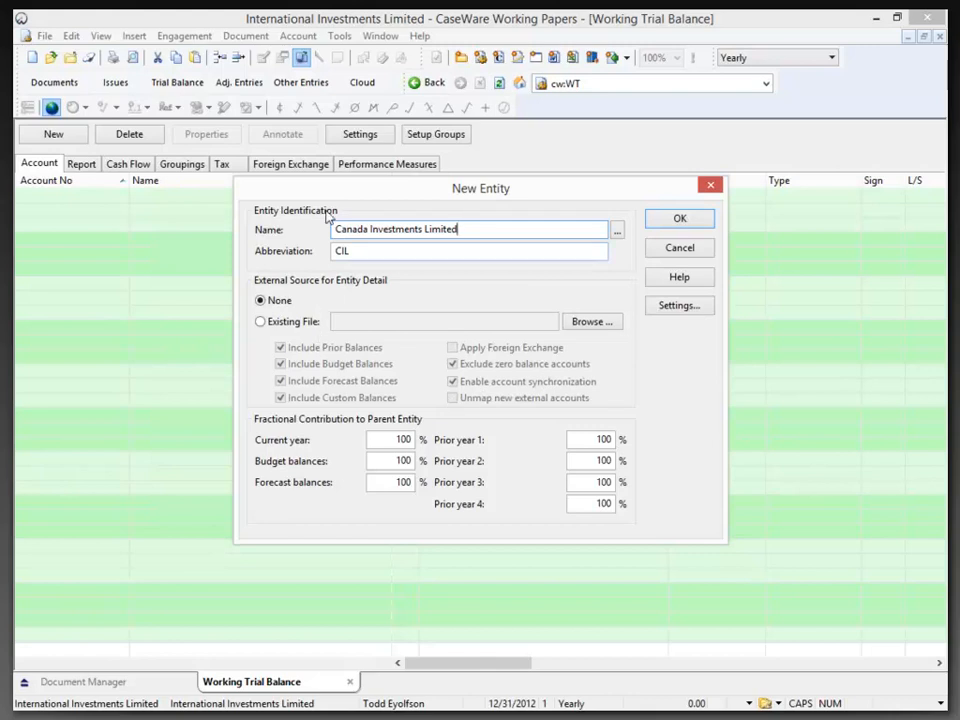
Link the Canadian entity to the existing file Canada Investments Ltd.ac_ in the Canada Investments Ltd folder
{"action": "left_click", "coordinate": [260, 323]}
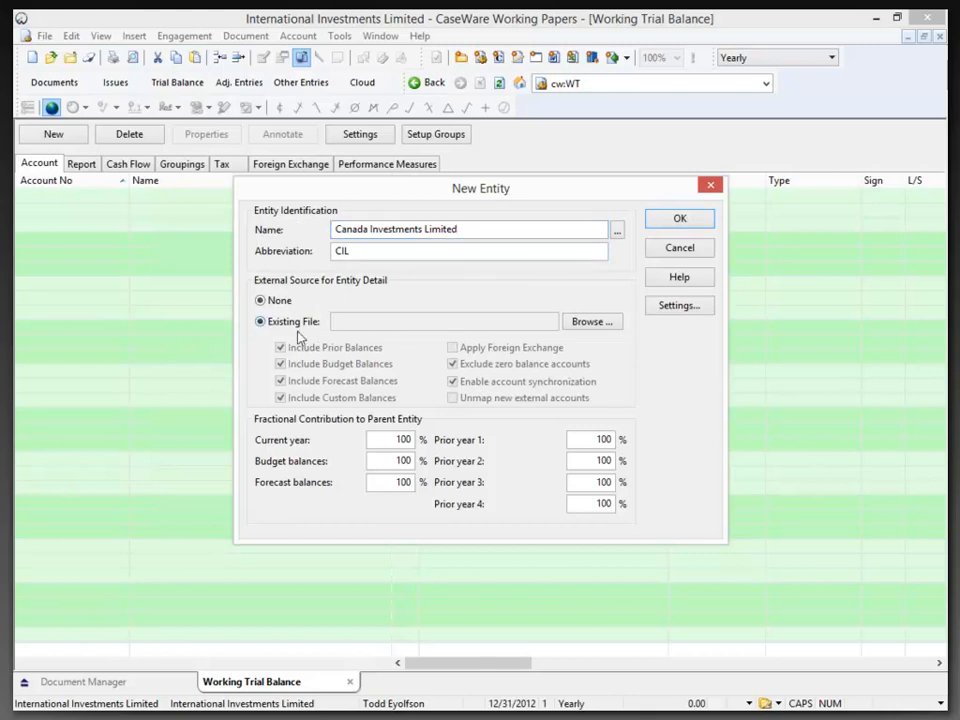
{"action": "left_click", "coordinate": [588, 327]}
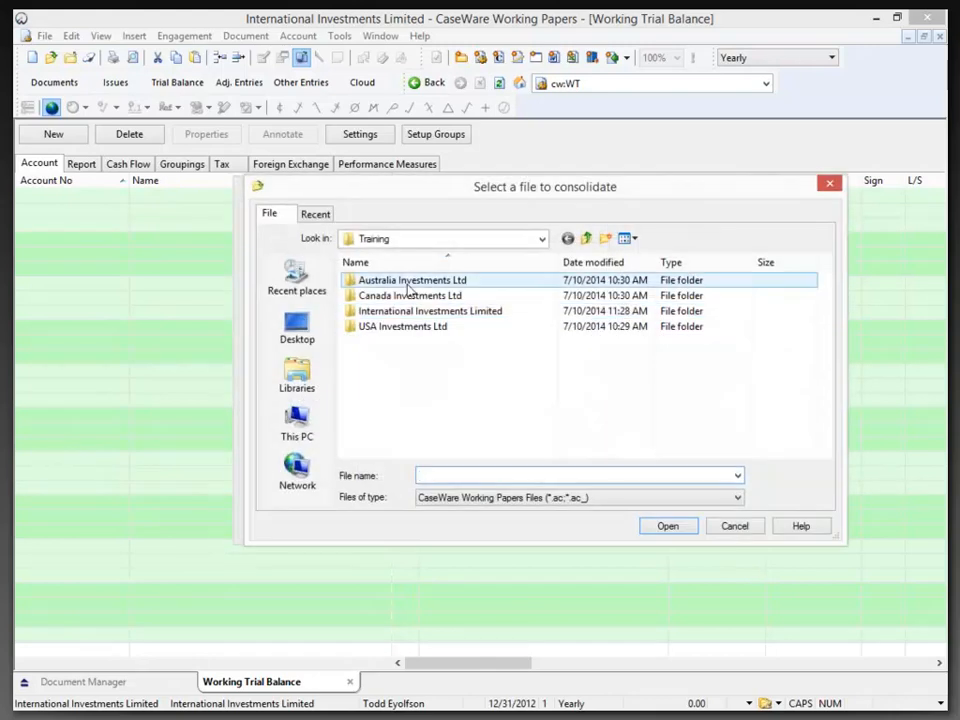
{"action": "double_click", "coordinate": [388, 295]}
{"action": "left_click", "coordinate": [388, 284]}
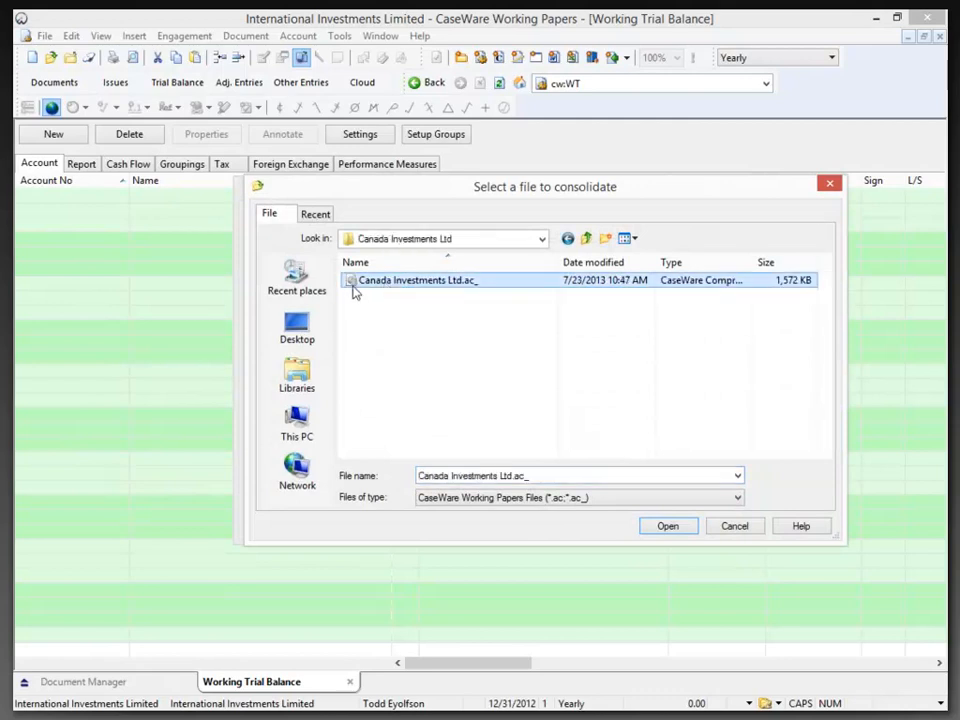
{"action": "left_click", "coordinate": [670, 528]}
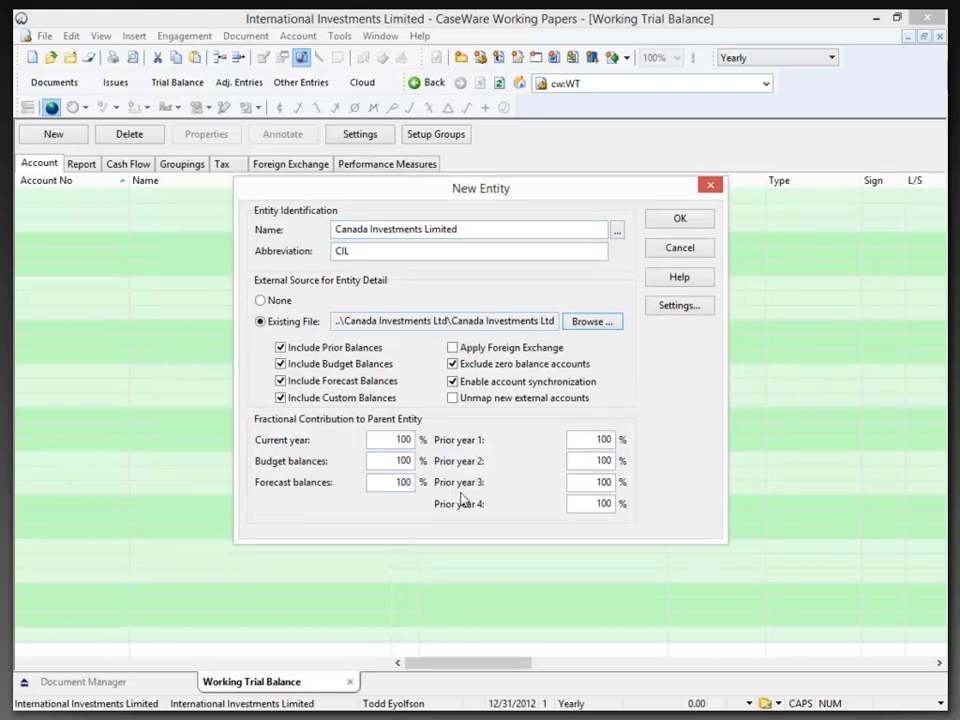
Review the Canadian entity's settings and add Canada Investments Limited to the consolidation
{"action": "left_click", "coordinate": [684, 307]}
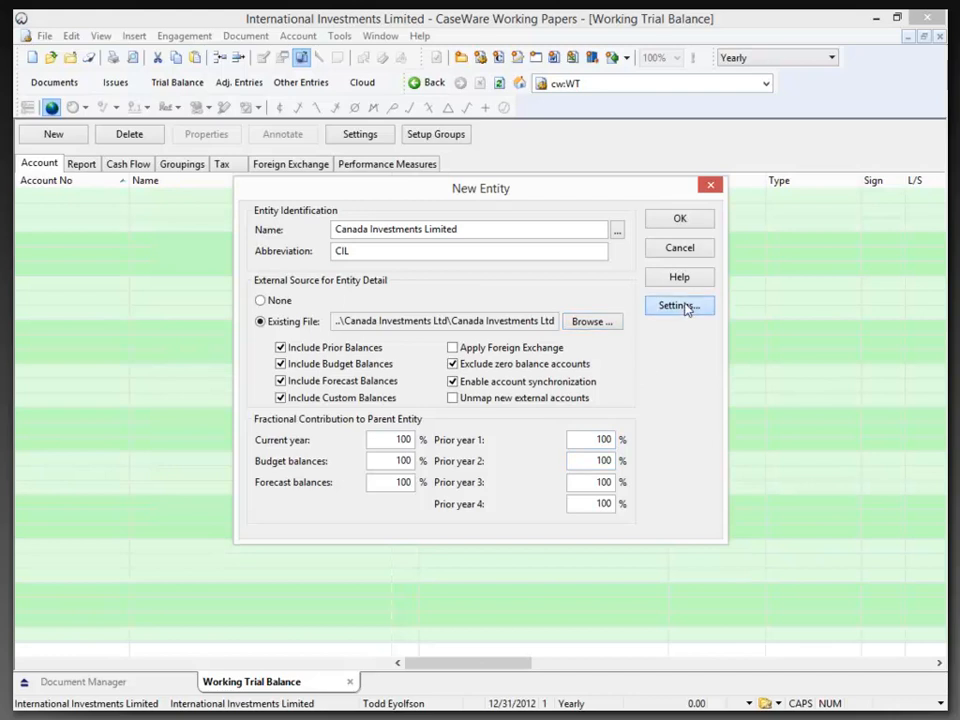
{"action": "left_click", "coordinate": [581, 526]}
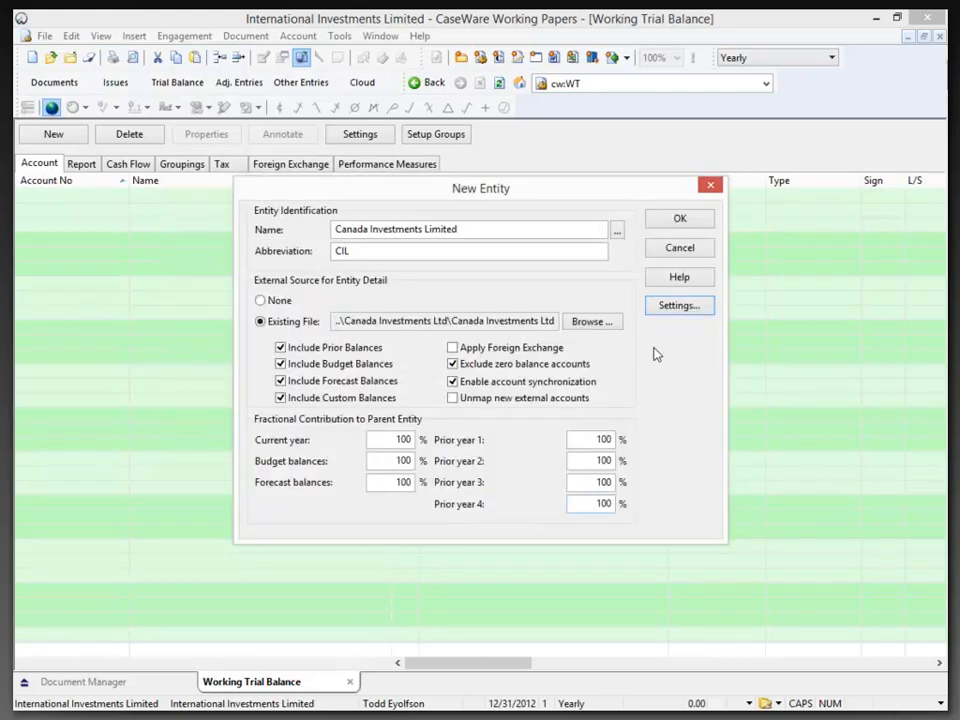
{"action": "left_click", "coordinate": [680, 221]}
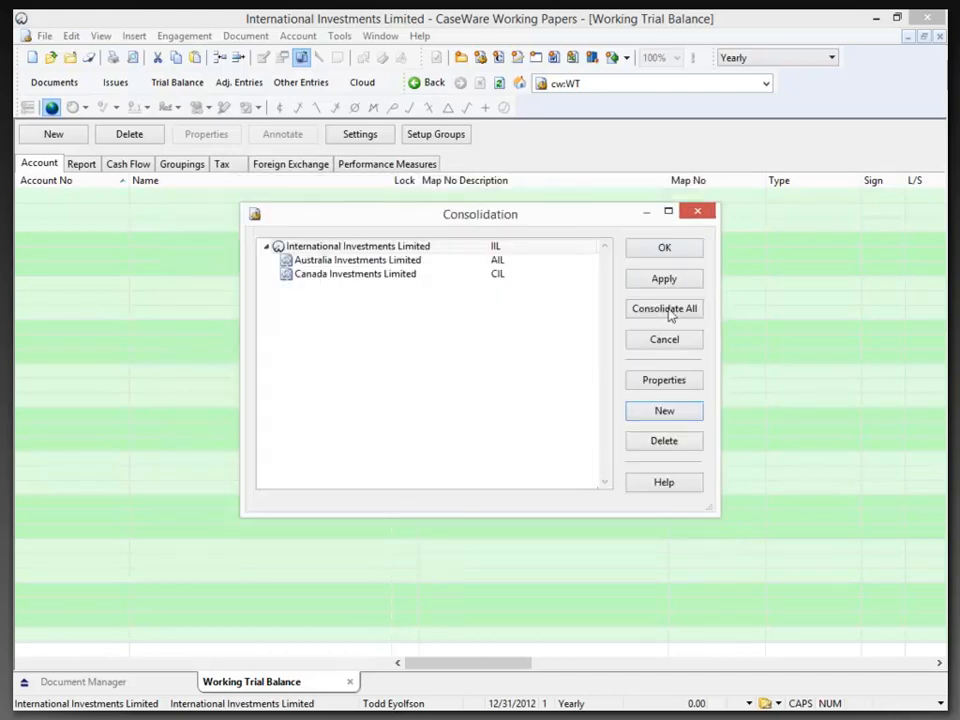
Start a new entity named USA Investments Limited and link it to the existing file USA Investments Ltd.ac_ in the USA Investments Ltd folder
{"action": "left_click", "coordinate": [664, 408]}
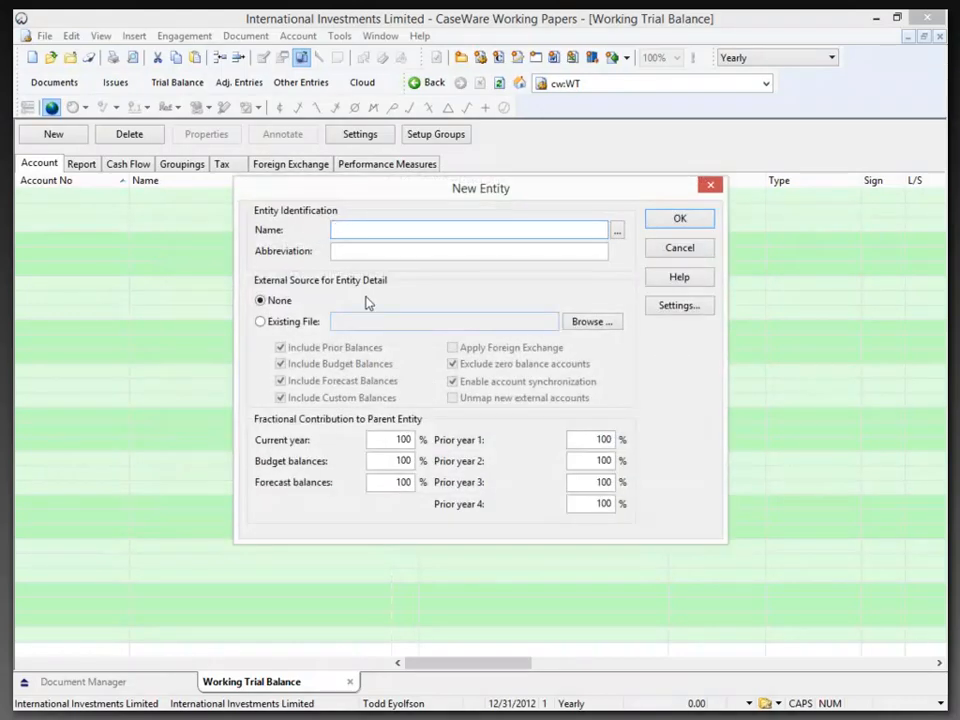
{"action": "type", "text": "USA Investments Limited"}
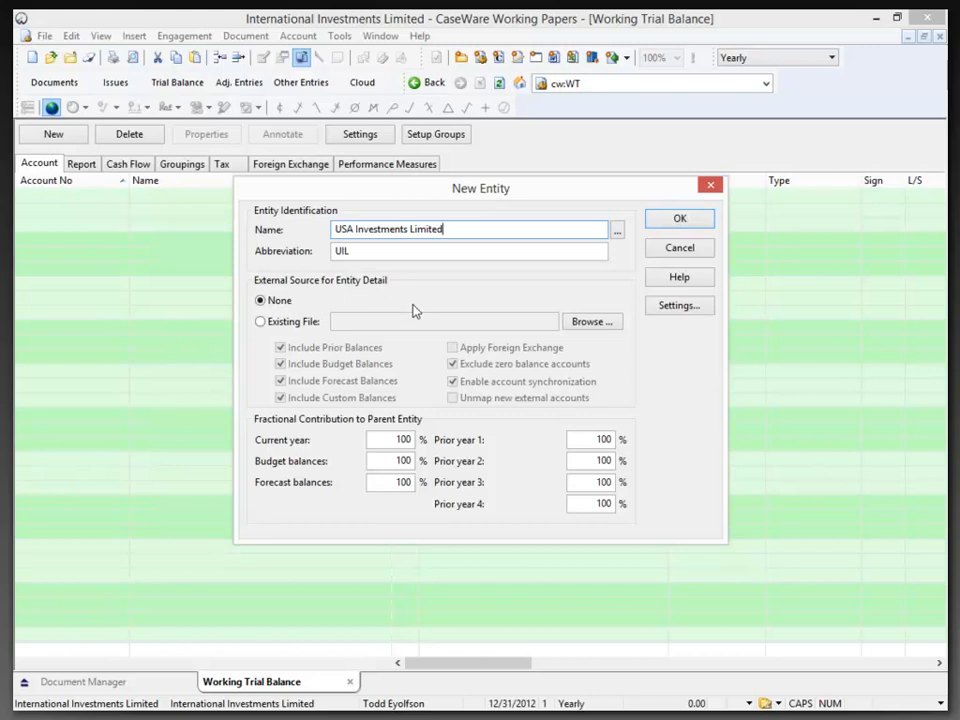
{"action": "left_click", "coordinate": [585, 323]}
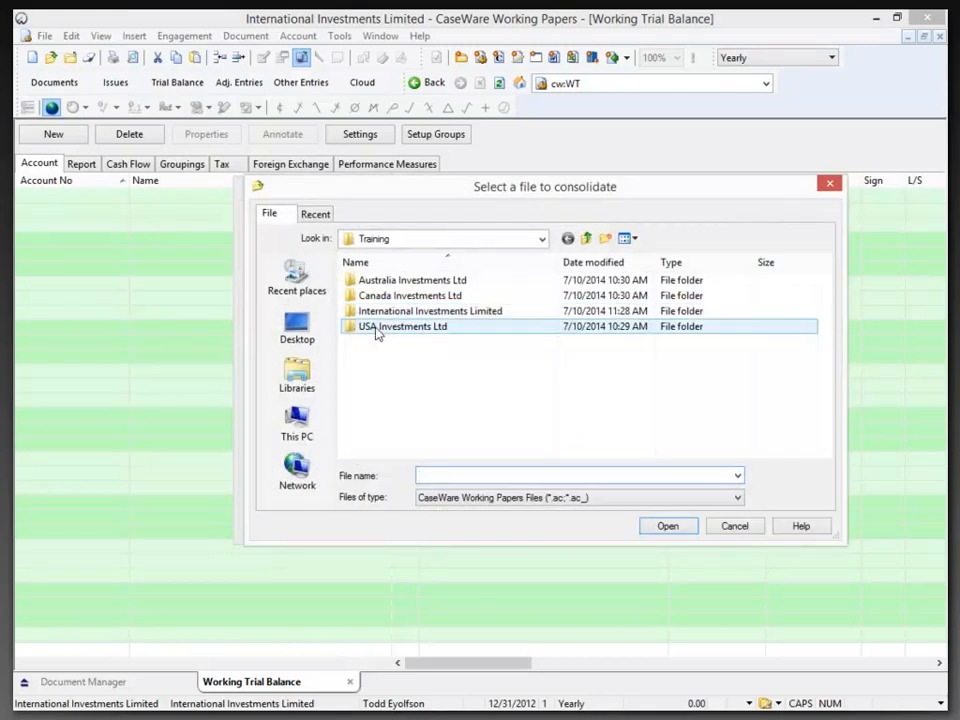
{"action": "double_click", "coordinate": [377, 330]}
{"action": "left_click", "coordinate": [392, 282]}
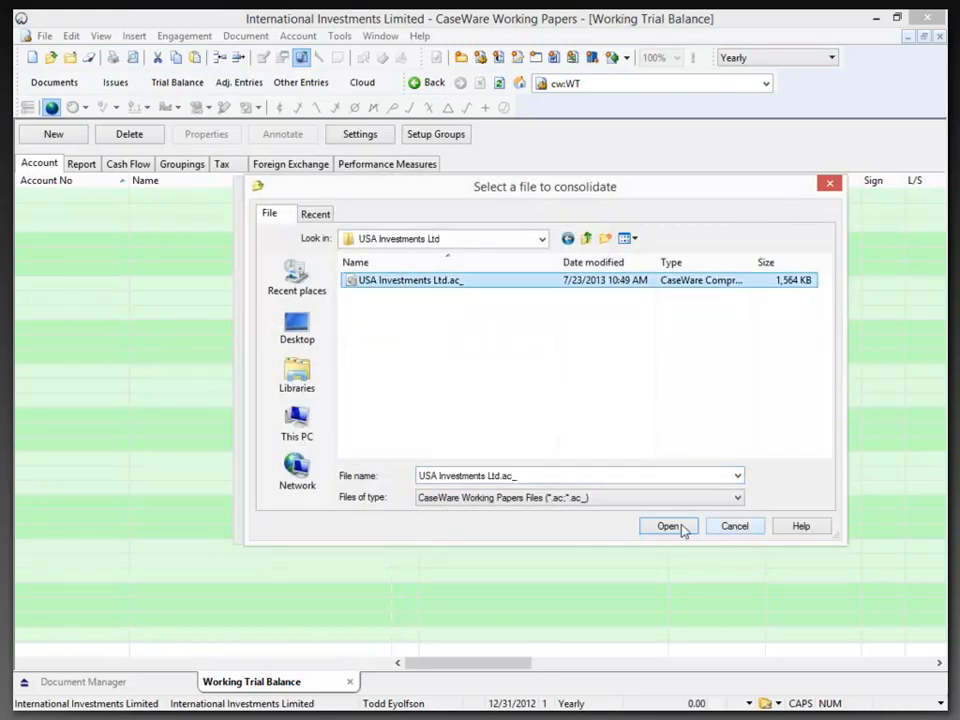
{"action": "left_click", "coordinate": [677, 525]}
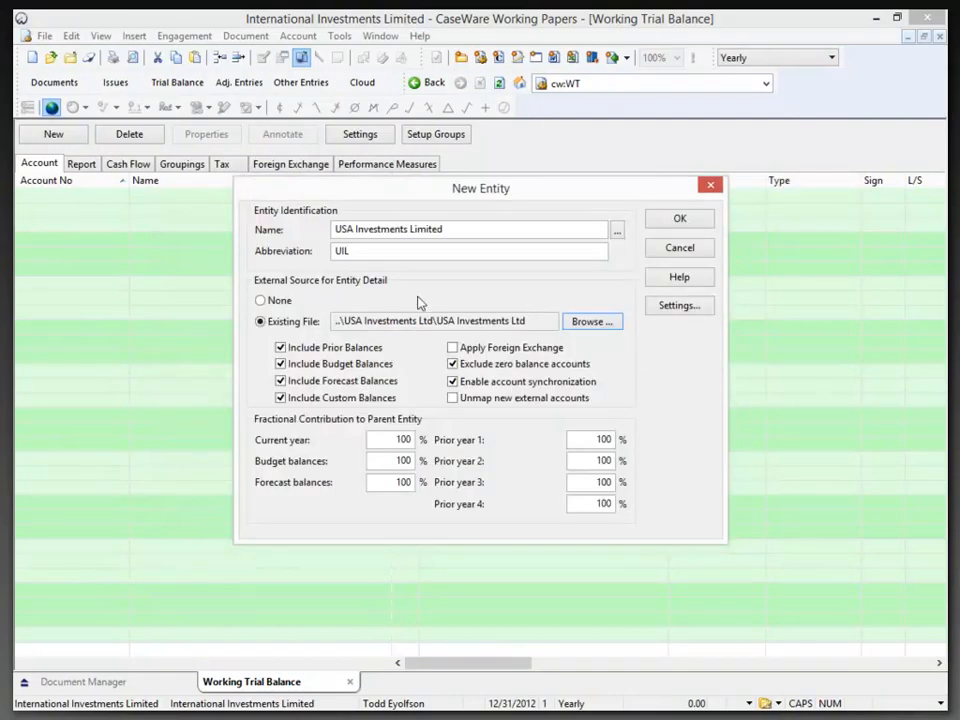
Review the USA entity's settings, add it to the consolidation and check the three subsidiaries beneath International Investments Limited
{"action": "left_click", "coordinate": [677, 306]}
{"action": "left_click", "coordinate": [609, 527]}
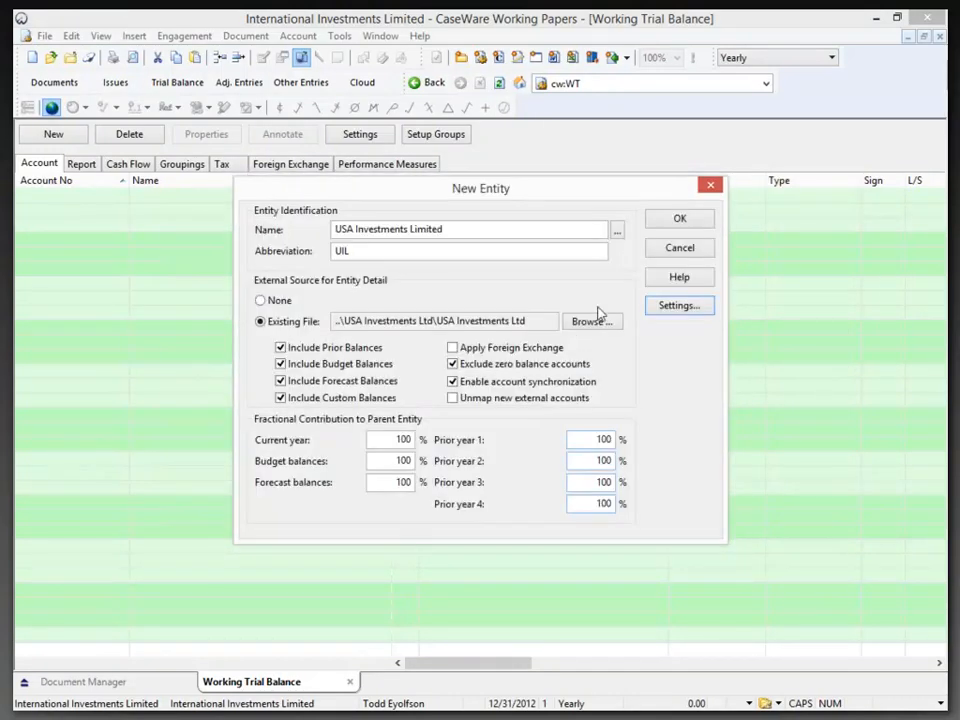
{"action": "left_click", "coordinate": [700, 220]}
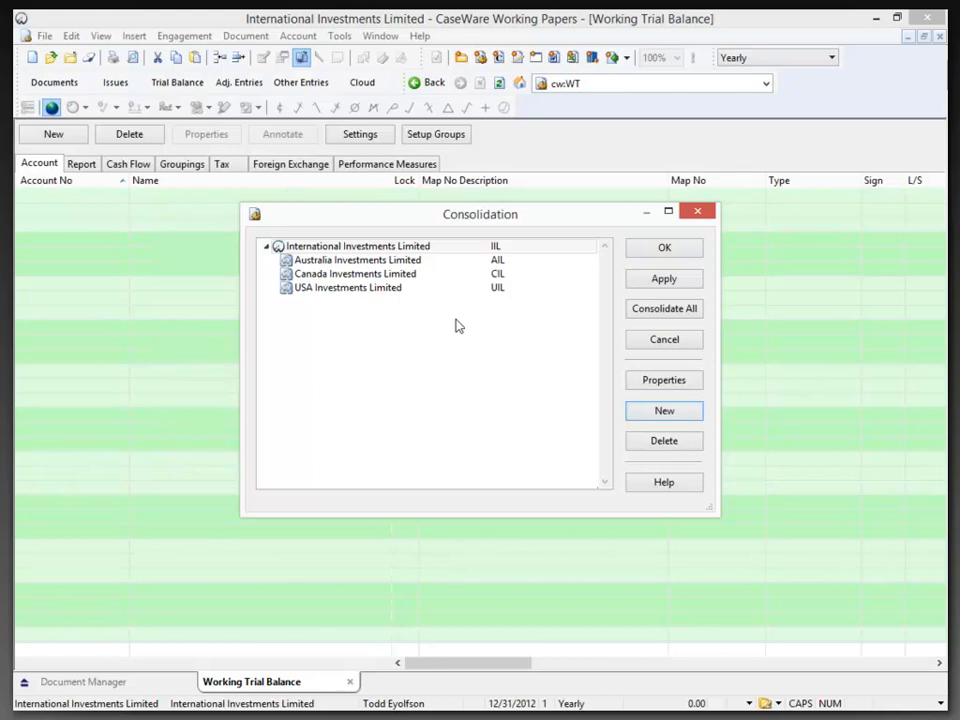
{"action": "left_click", "coordinate": [308, 261]}
{"action": "left_click", "coordinate": [320, 274]}
{"action": "left_click", "coordinate": [332, 287]}
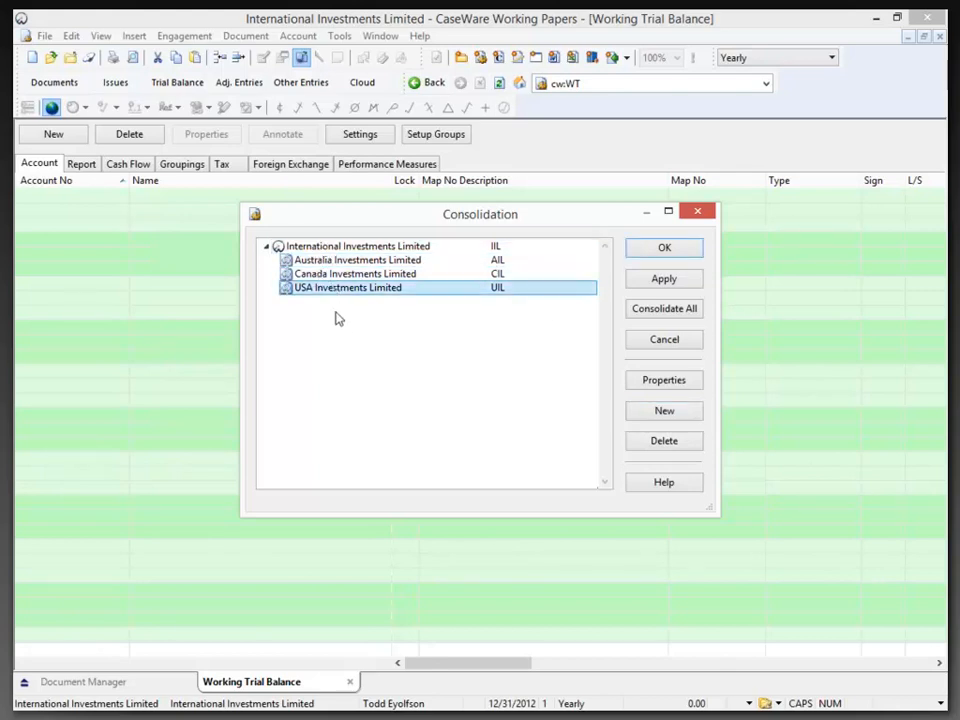
Add an entity named Common Wealth Countries under International Investments Limited, with no external source
{"action": "left_click", "coordinate": [345, 249]}
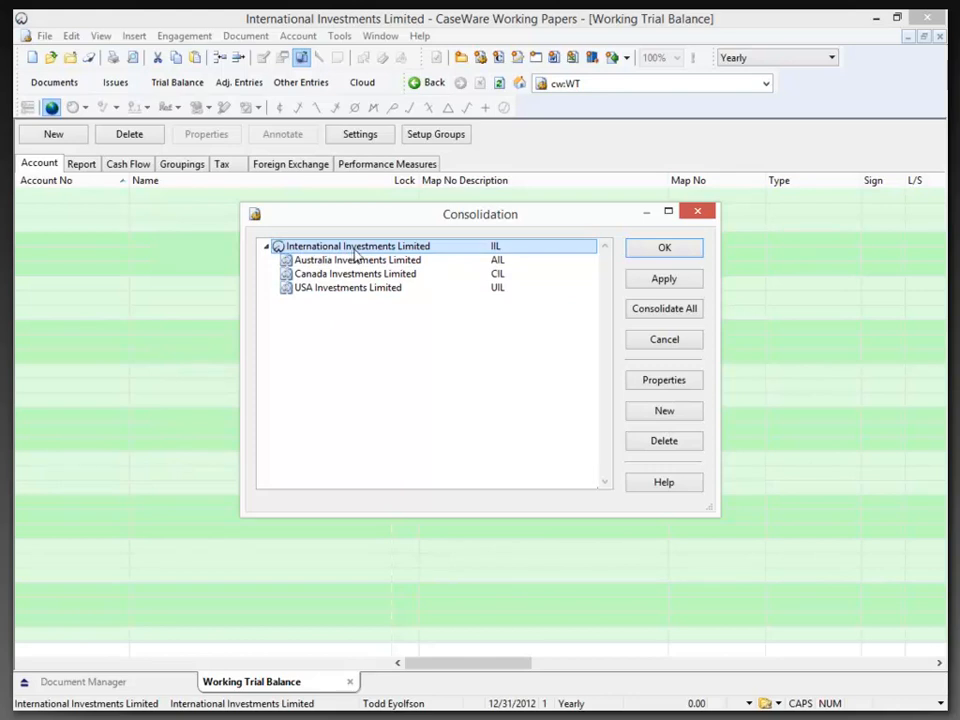
{"action": "left_click", "coordinate": [657, 416]}
{"action": "type", "text": "Common We"}
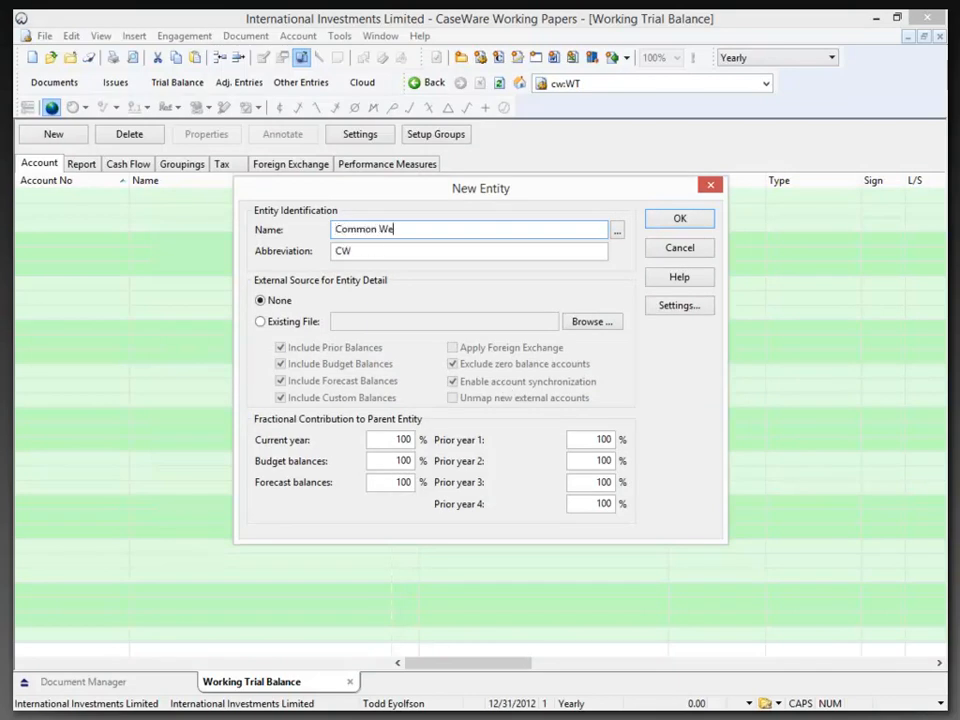
{"action": "type", "text": "alth Countries"}
{"action": "left_click", "coordinate": [677, 218]}
Move Australia Investments Limited and Canada Investments Limited beneath Common Wealth Countries and check the entity hierarchy
{"action": "left_click", "coordinate": [286, 303]}
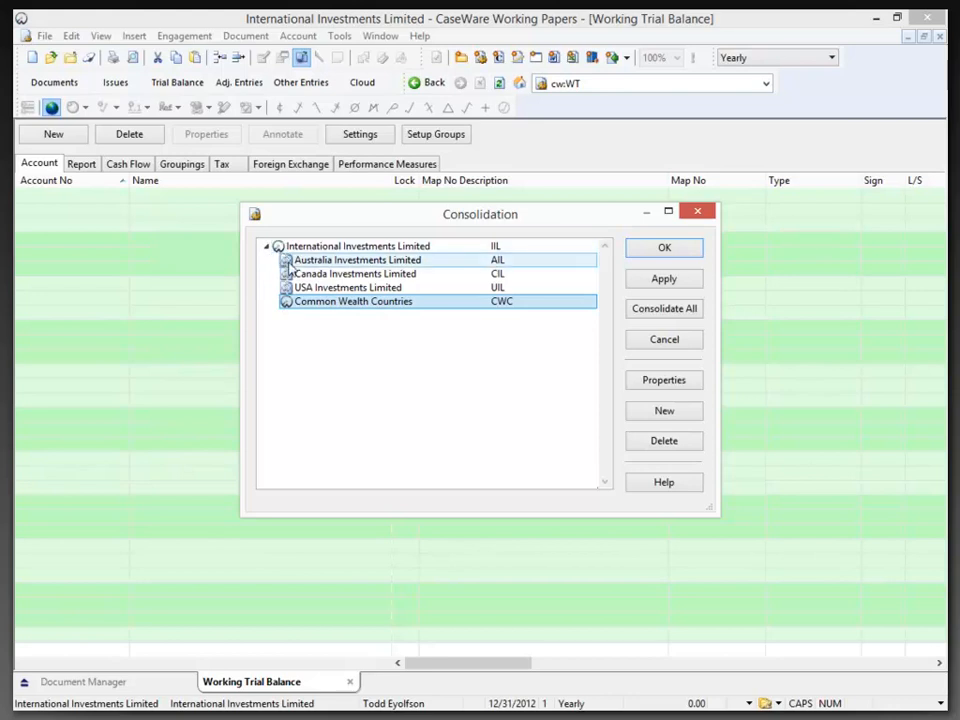
{"action": "left_click", "coordinate": [290, 260]}
{"action": "mouse_move", "coordinate": [288, 310]}
{"action": "left_mouse_down"}
{"action": "mouse_move", "coordinate": [279, 290]}
{"action": "mouse_move", "coordinate": [287, 302]}
{"action": "mouse_move", "coordinate": [292, 292]}
{"action": "left_mouse_up"}
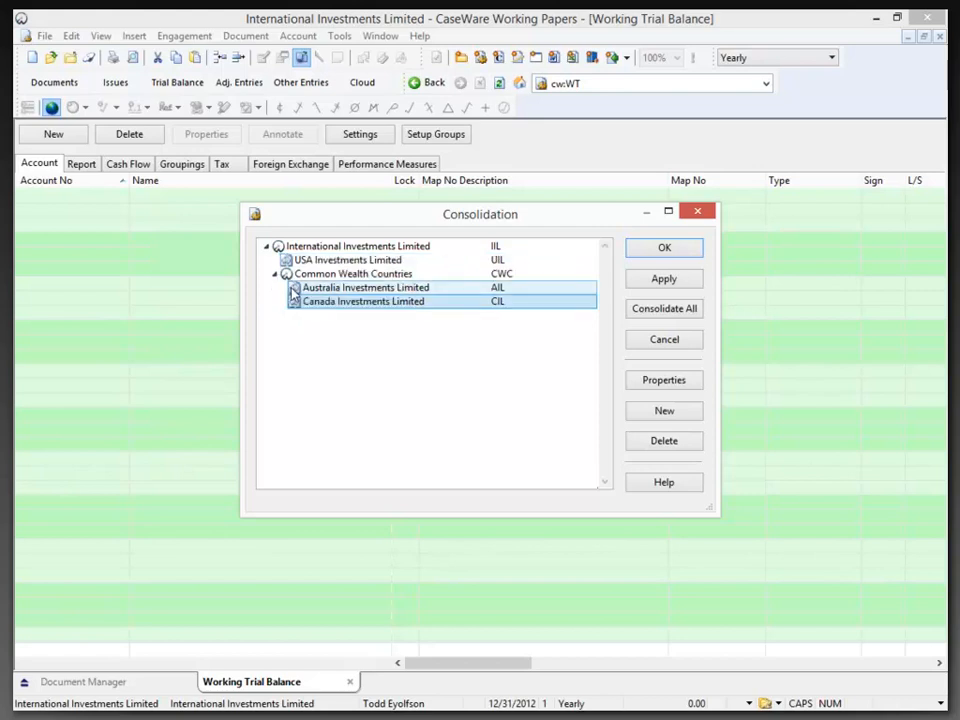
{"action": "left_click", "coordinate": [290, 261]}
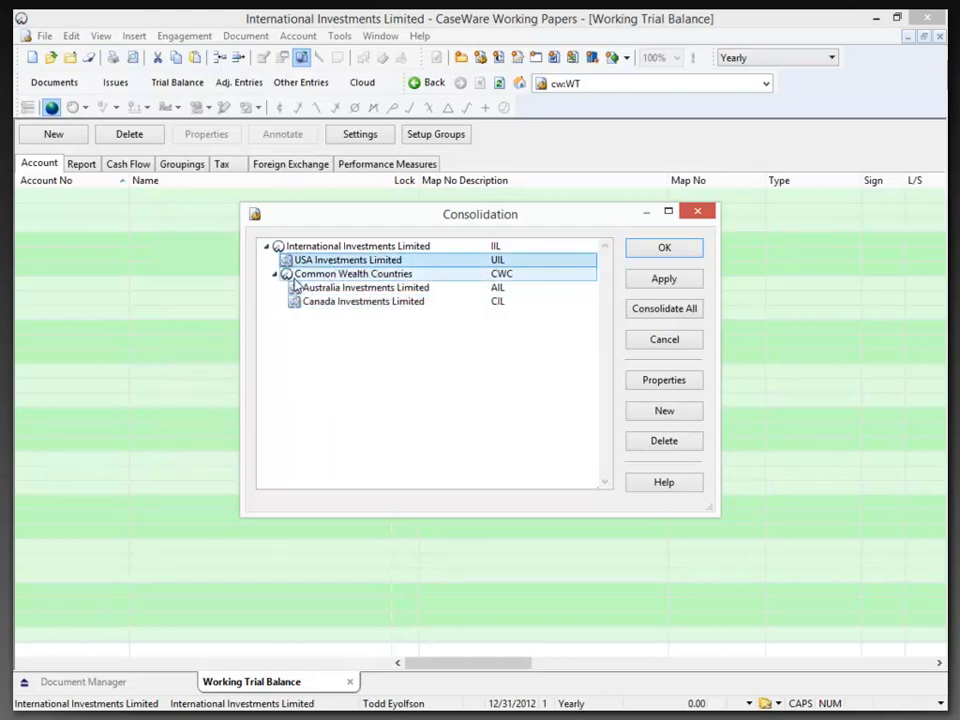
{"action": "left_click", "coordinate": [295, 275]}
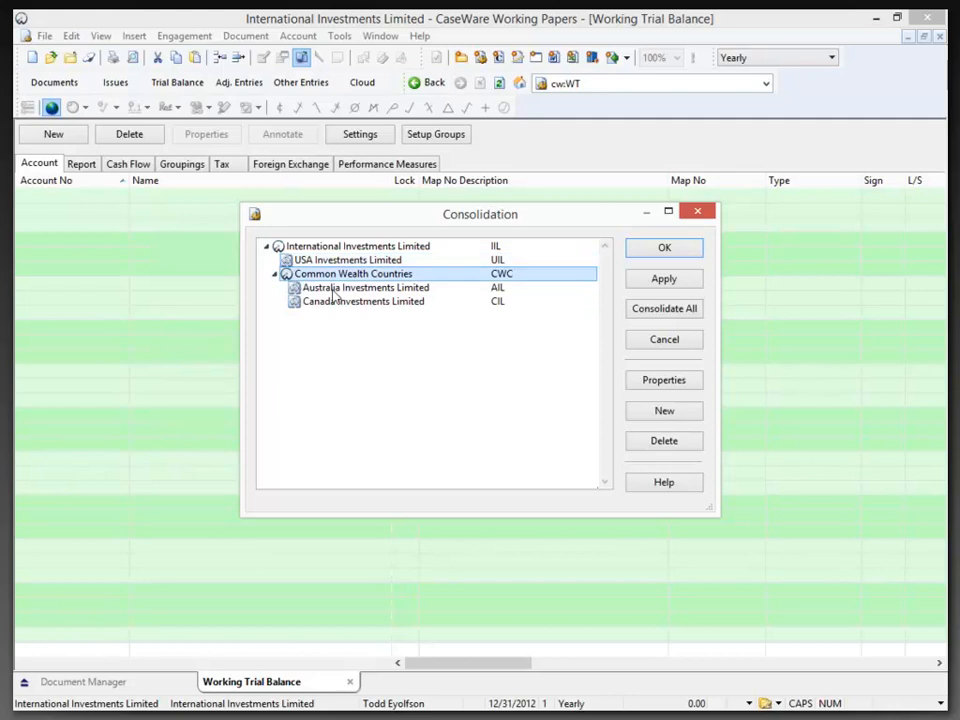
{"action": "left_click", "coordinate": [290, 263]}
{"action": "left_click", "coordinate": [288, 248]}
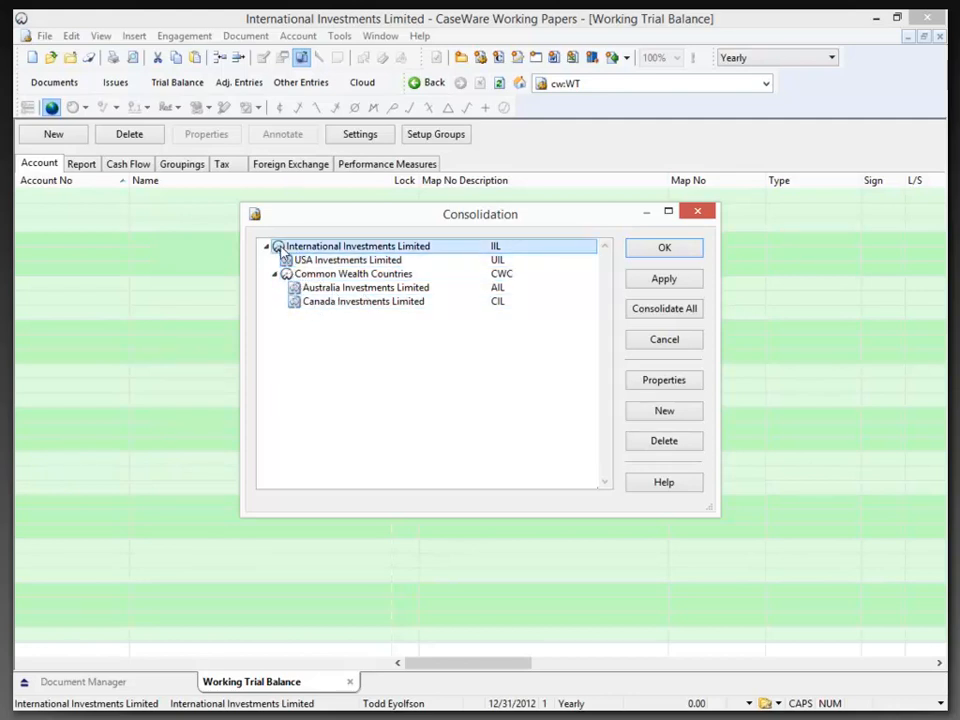
{"action": "left_click", "coordinate": [287, 274]}
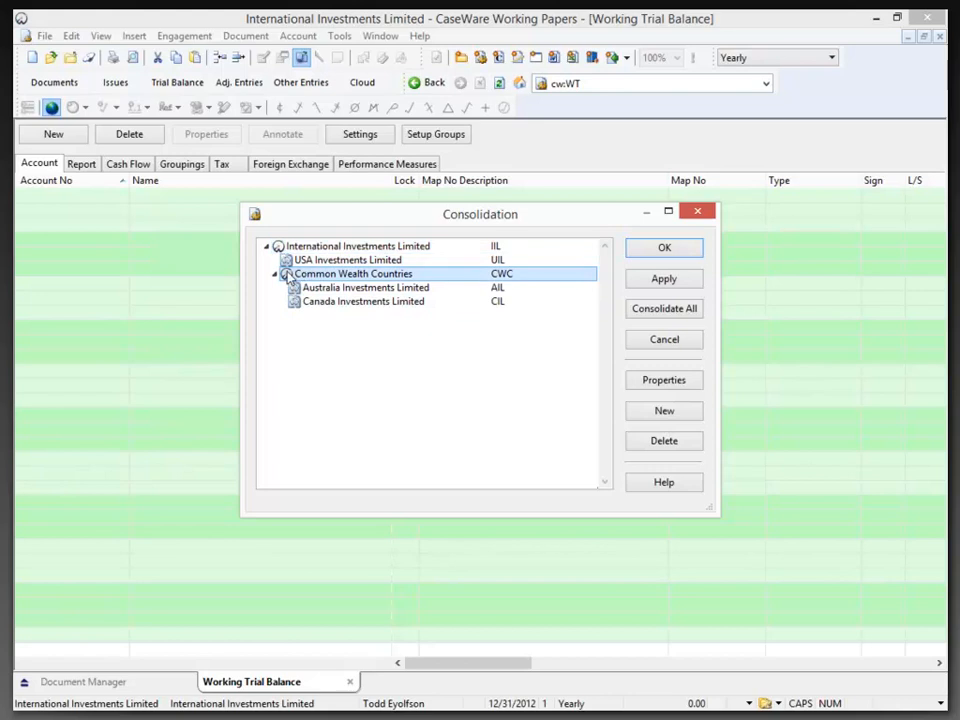
{"action": "left_click", "coordinate": [290, 260]}
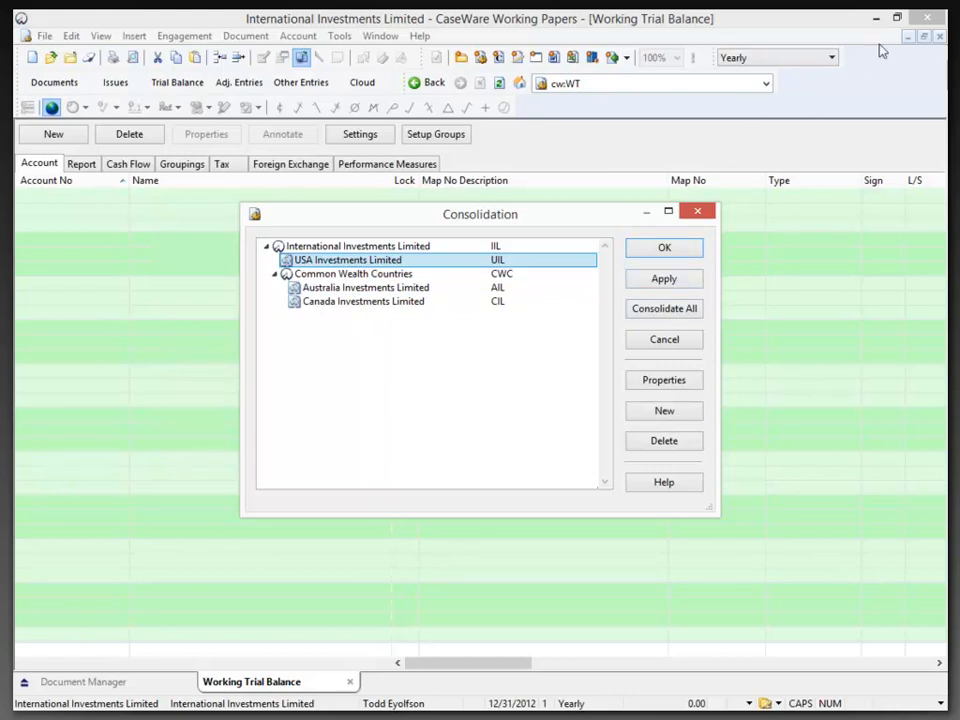
Apply the consolidation structure, agreeing to uncompress all linked files, and close the consolidation setup
{"action": "left_click", "coordinate": [686, 285]}
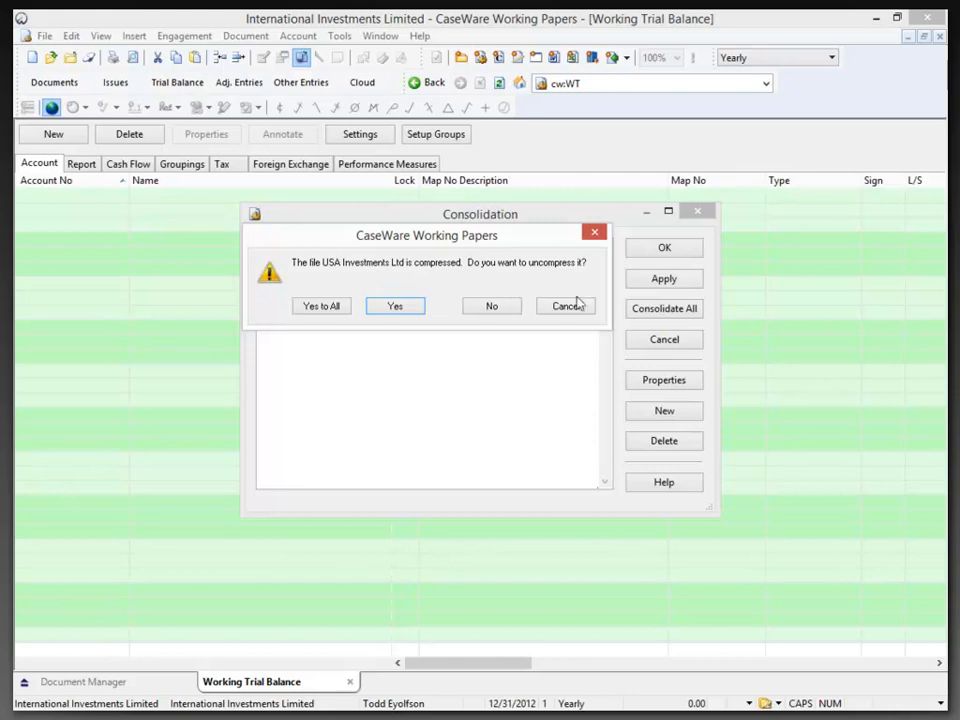
{"action": "left_click", "coordinate": [336, 310]}
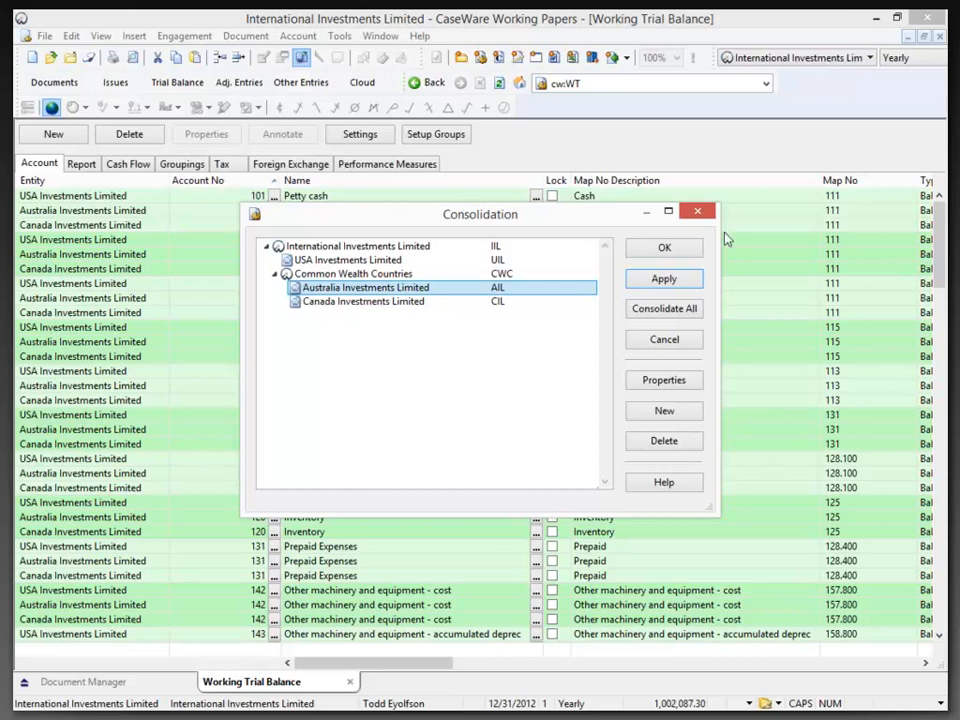
{"action": "left_click", "coordinate": [688, 252]}
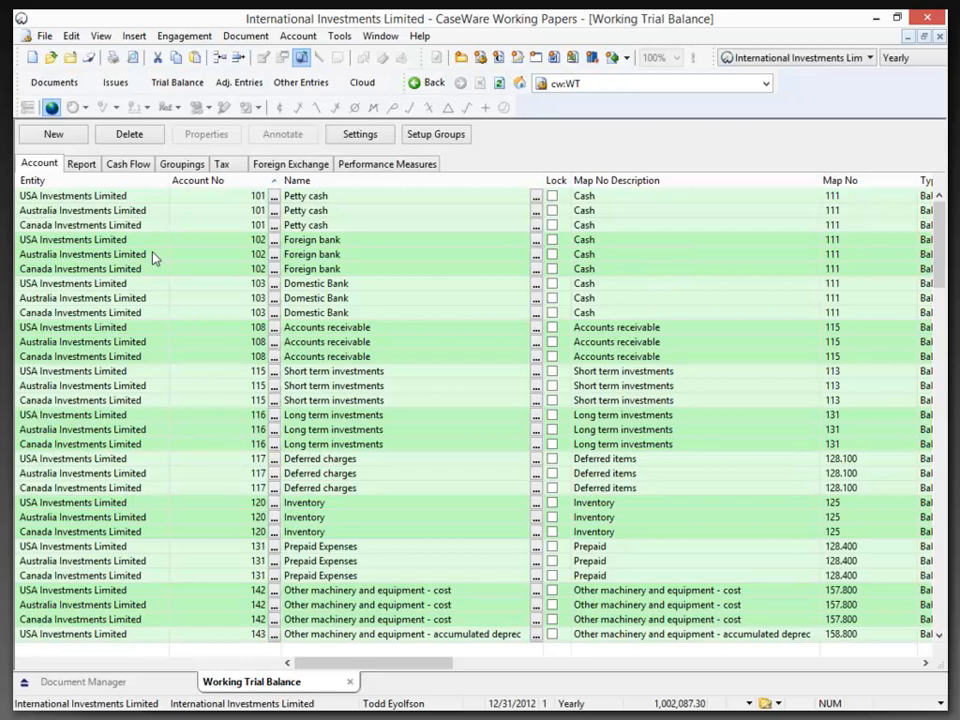
Try the short-name and combined-name displays for the trial balance's Entity column, and return it to long names
{"action": "left_click", "coordinate": [214, 197]}
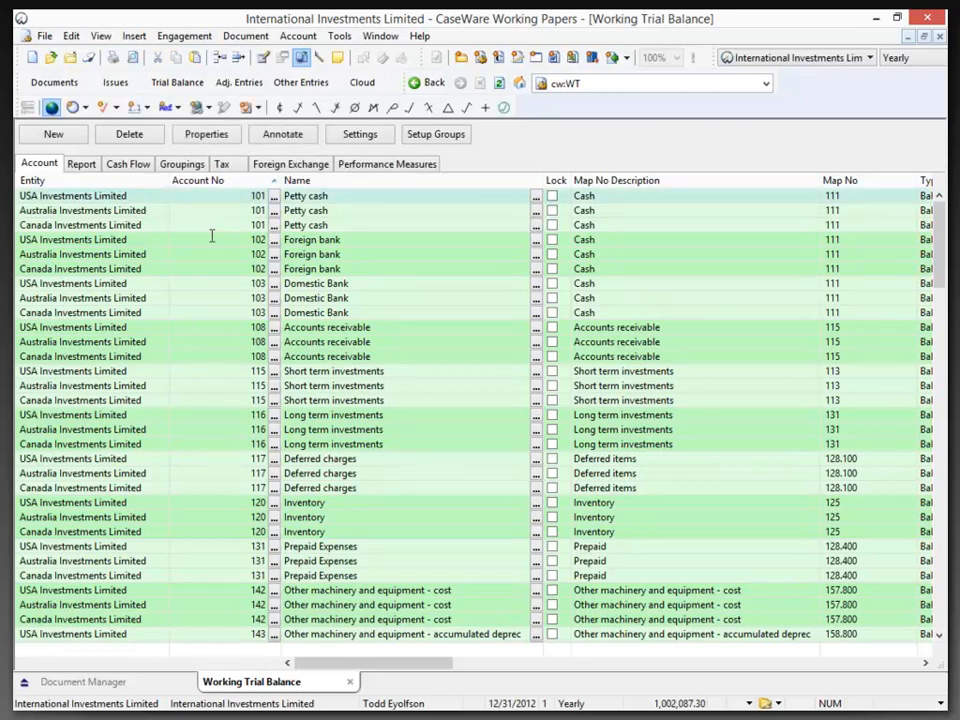
{"action": "right_click", "coordinate": [82, 188]}
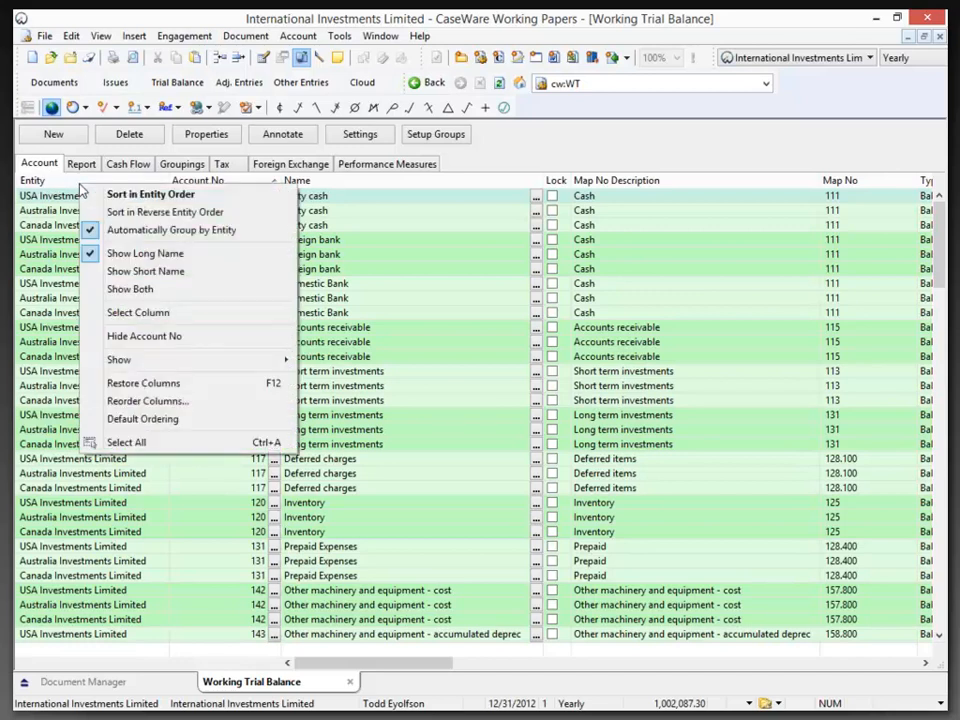
{"action": "left_click", "coordinate": [122, 272]}
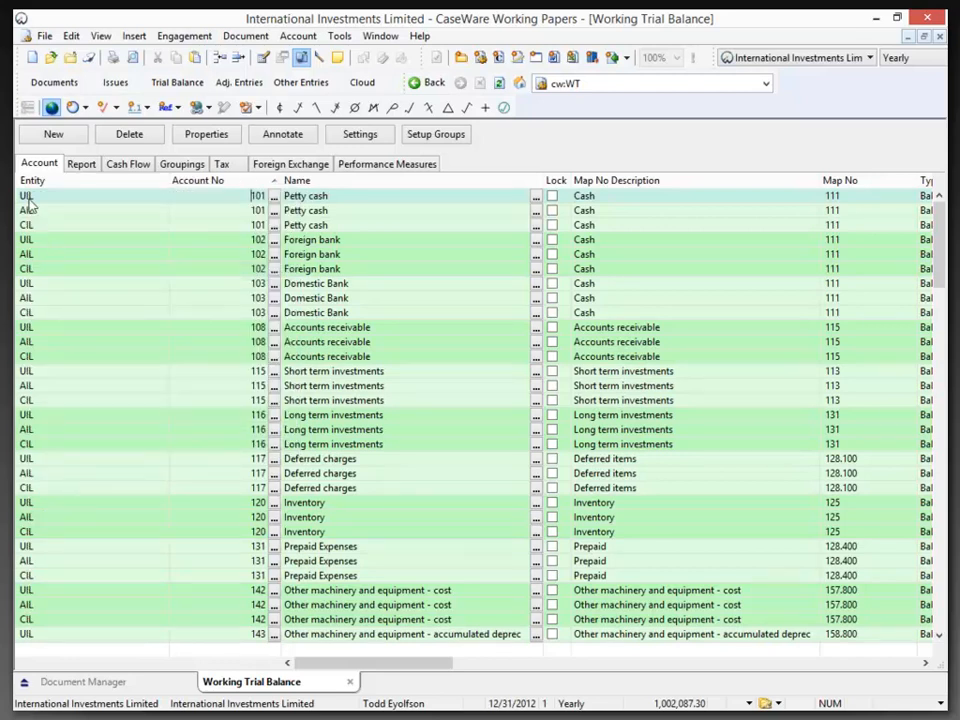
{"action": "right_click", "coordinate": [99, 187]}
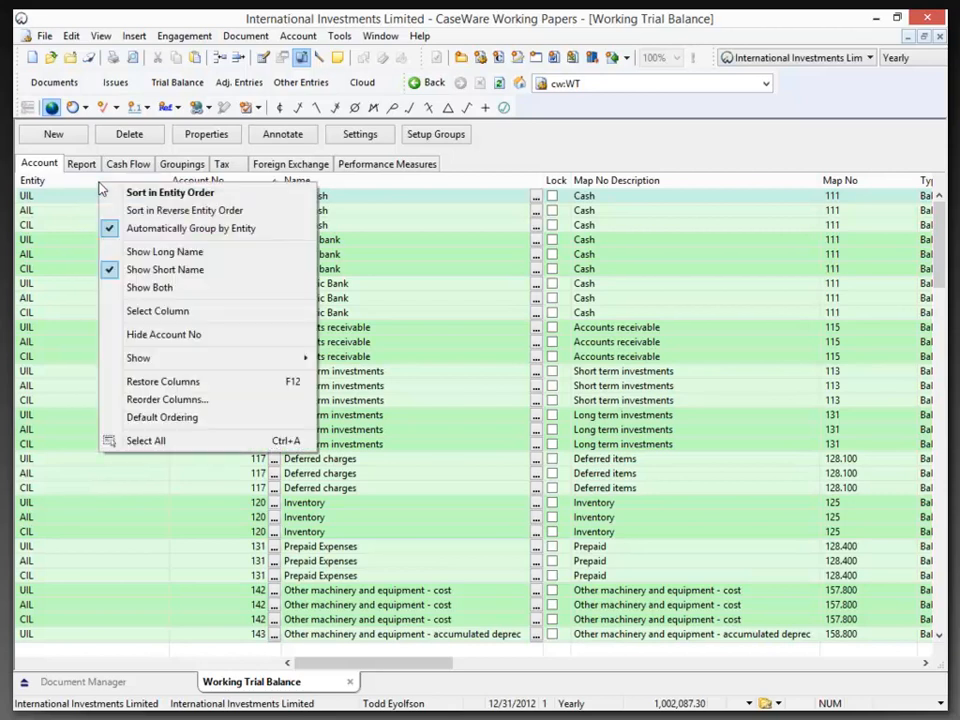
{"action": "left_click", "coordinate": [128, 288]}
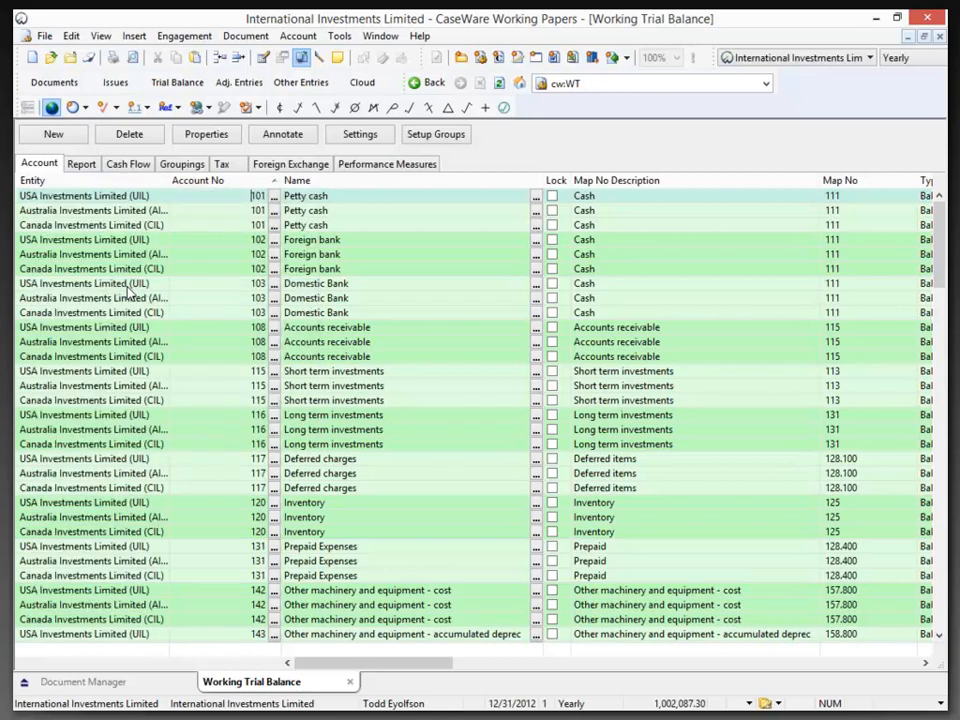
{"action": "right_click", "coordinate": [87, 188]}
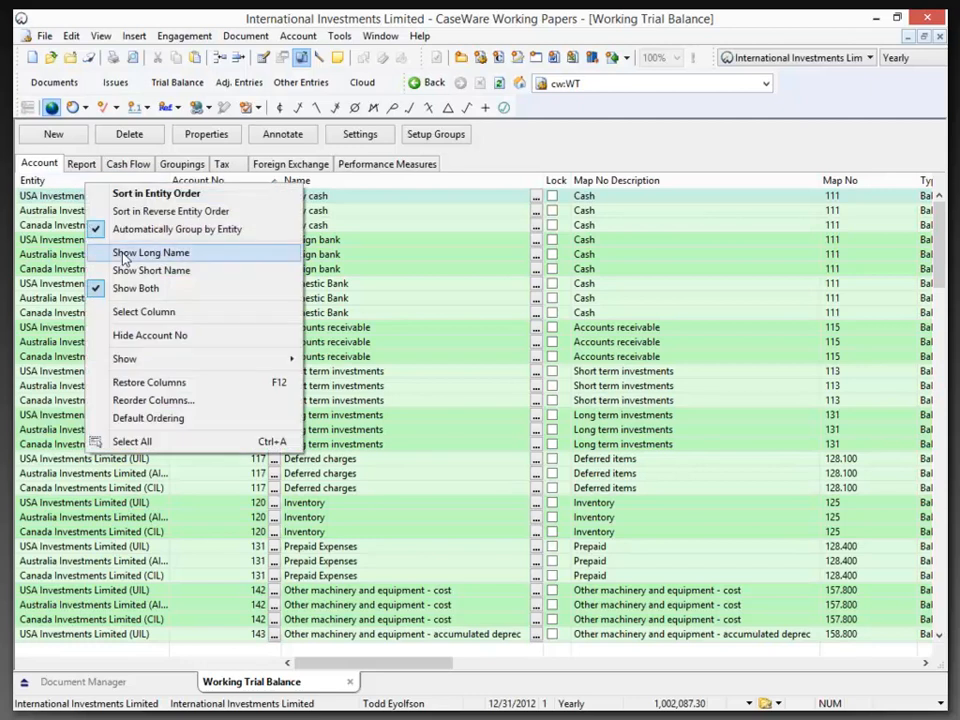
{"action": "left_click", "coordinate": [124, 252]}
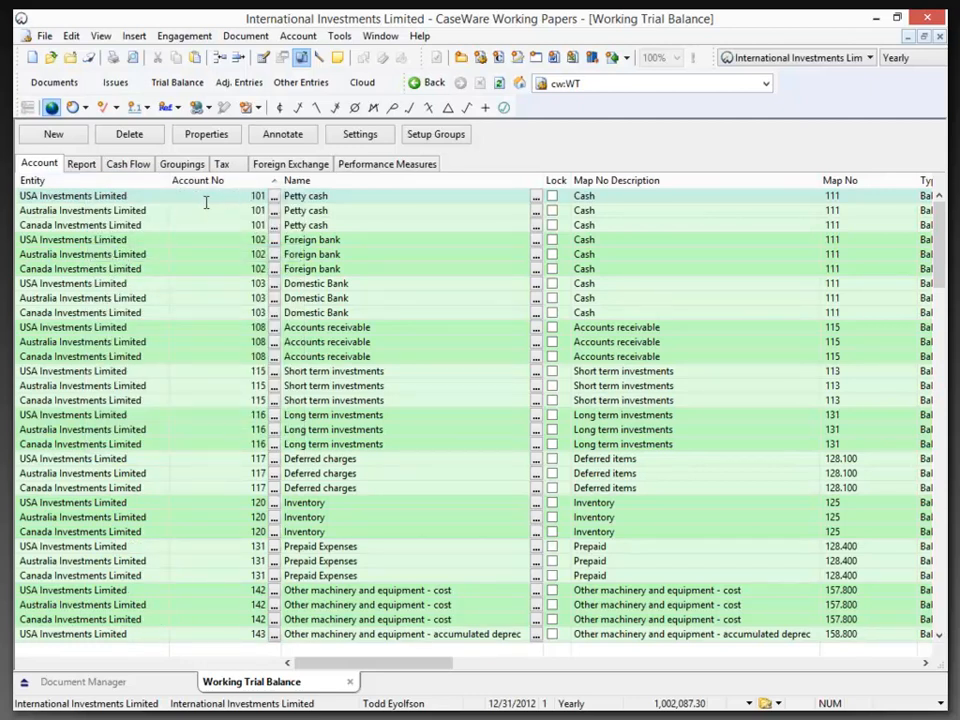
Select the account 101 Petty cash rows of the USA, Australia and Canada entities to compare them
{"action": "left_click", "coordinate": [20, 197]}
{"action": "left_click", "coordinate": [20, 211], "text": "shift"}
{"action": "left_click", "coordinate": [20, 225], "text": "shift"}
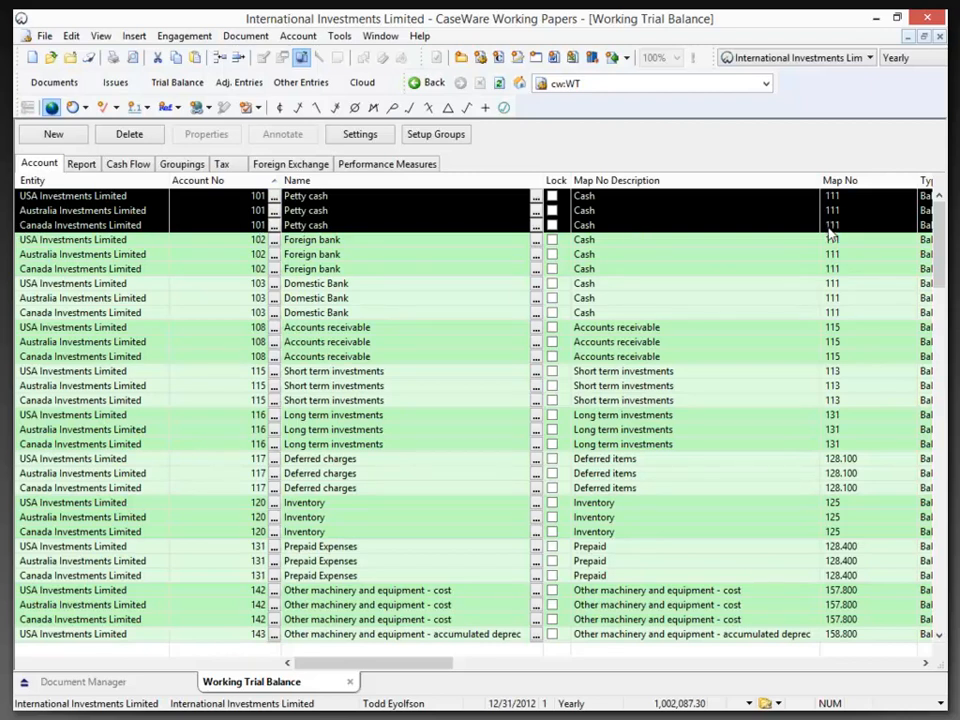
Find document A, Cash, under ASSETS in the Document Manager and open it to examine the balances by entity
{"action": "left_click", "coordinate": [113, 686]}
{"action": "scroll", "coordinate": [274, 450], "scroll_direction": "down", "scroll_amount": 4}
{"action": "scroll", "coordinate": [290, 440], "scroll_direction": "down", "scroll_amount": 9}
{"action": "scroll", "coordinate": [296, 435], "scroll_direction": "up", "scroll_amount": 3}
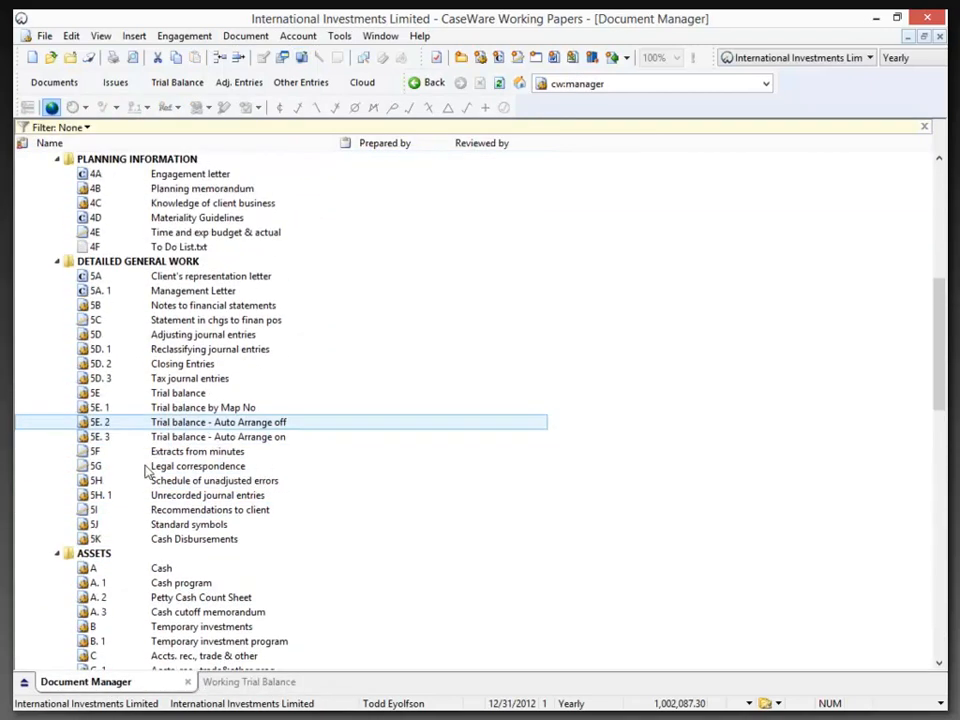
{"action": "left_click", "coordinate": [162, 577]}
{"action": "double_click", "coordinate": [162, 577]}
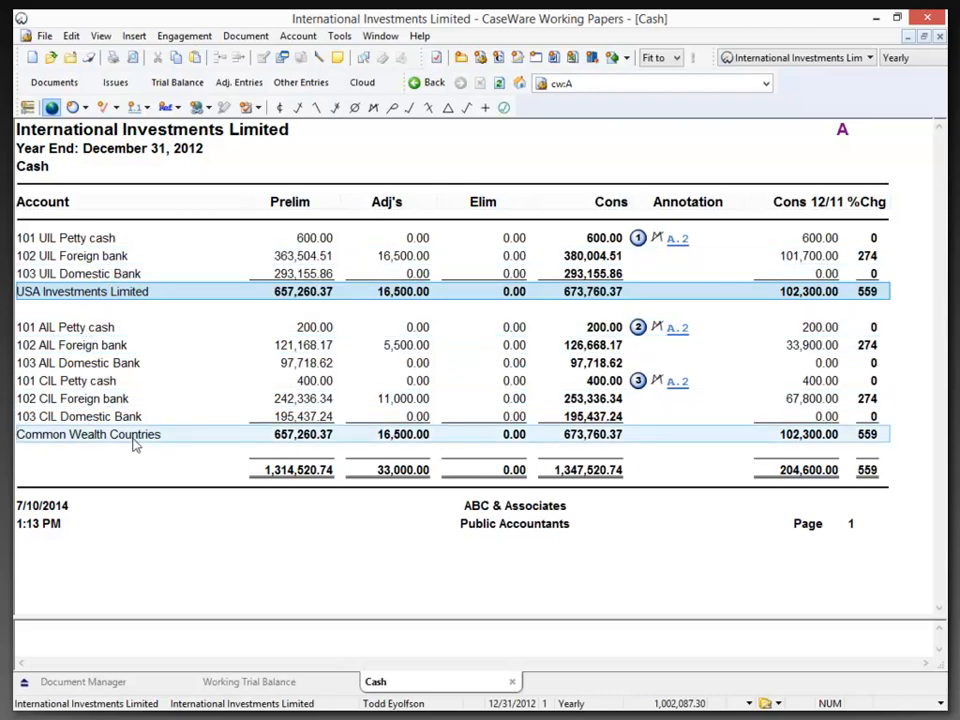
Move Common Wealth Countries above USA Investments Limited in the consolidation structure, apply the order, and check the Cash document's subtotals and total
{"action": "left_click", "coordinate": [190, 38]}
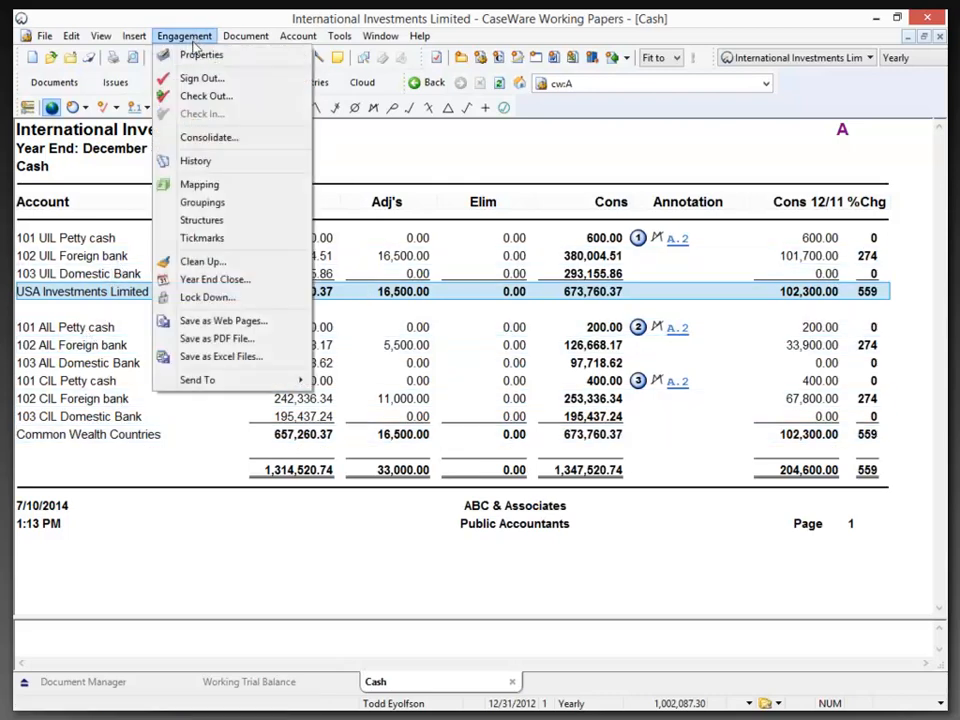
{"action": "left_click", "coordinate": [200, 138]}
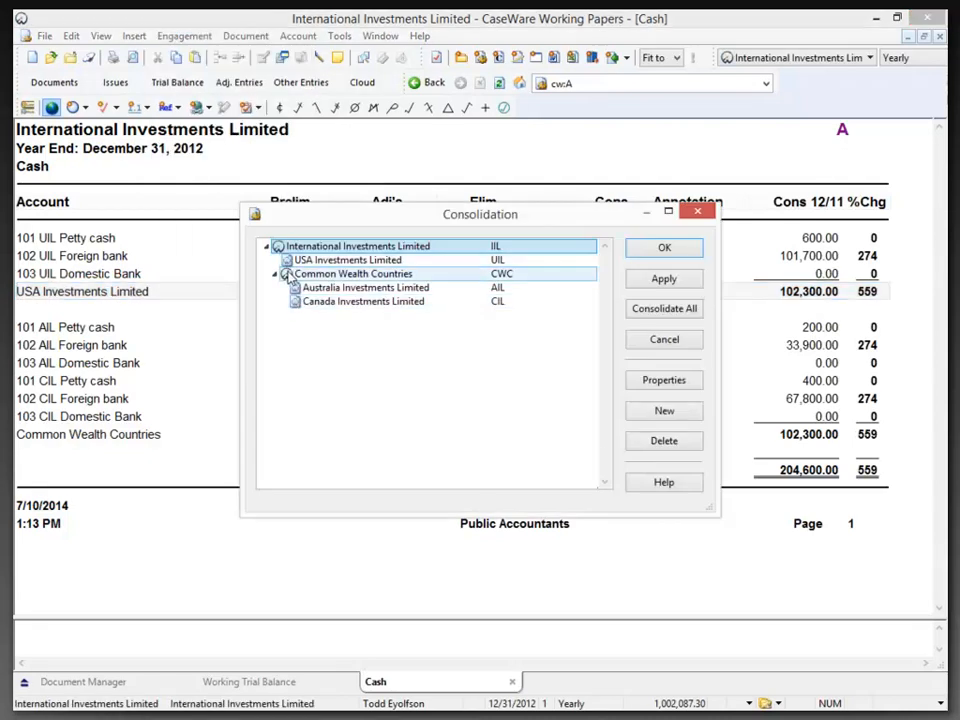
{"action": "left_click", "coordinate": [287, 276]}
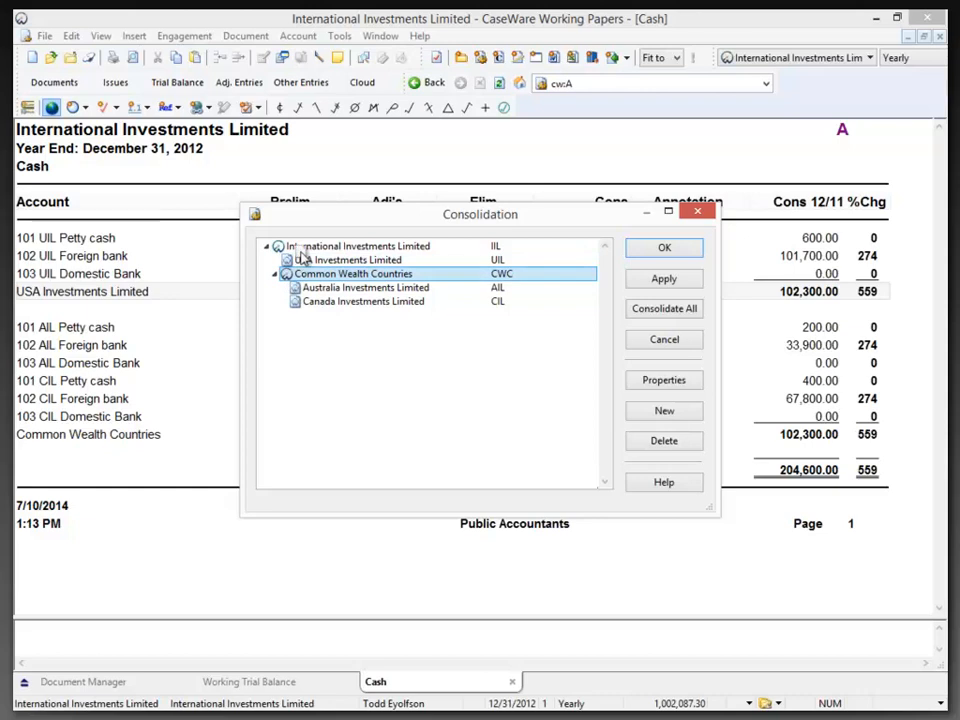
{"action": "left_click_drag", "start_coordinate": [301, 250], "coordinate": [299, 249]}
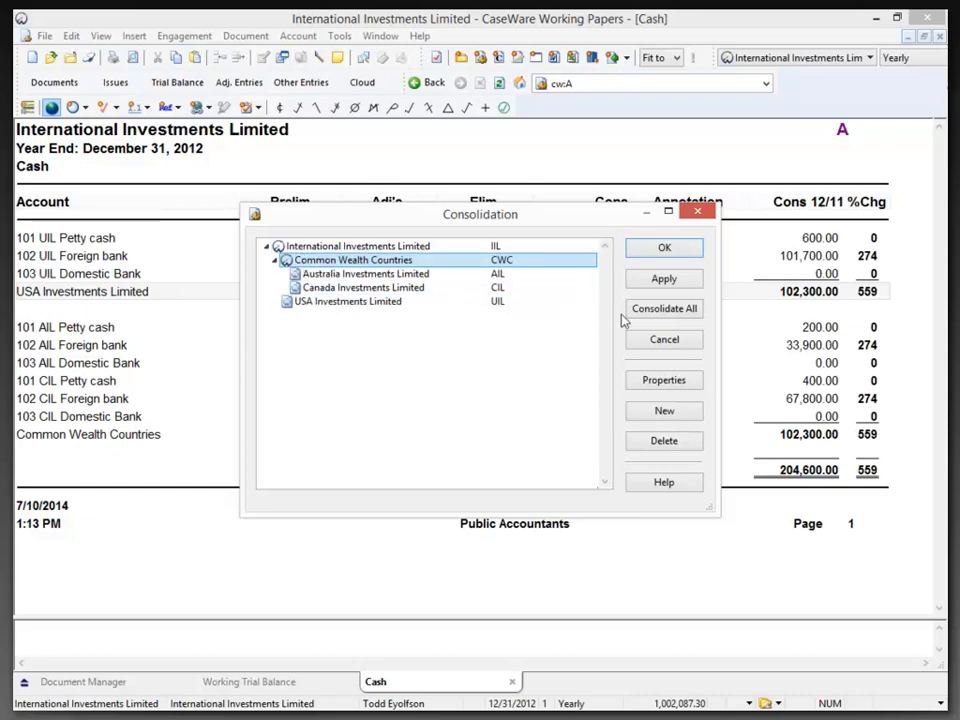
{"action": "left_click", "coordinate": [661, 255]}
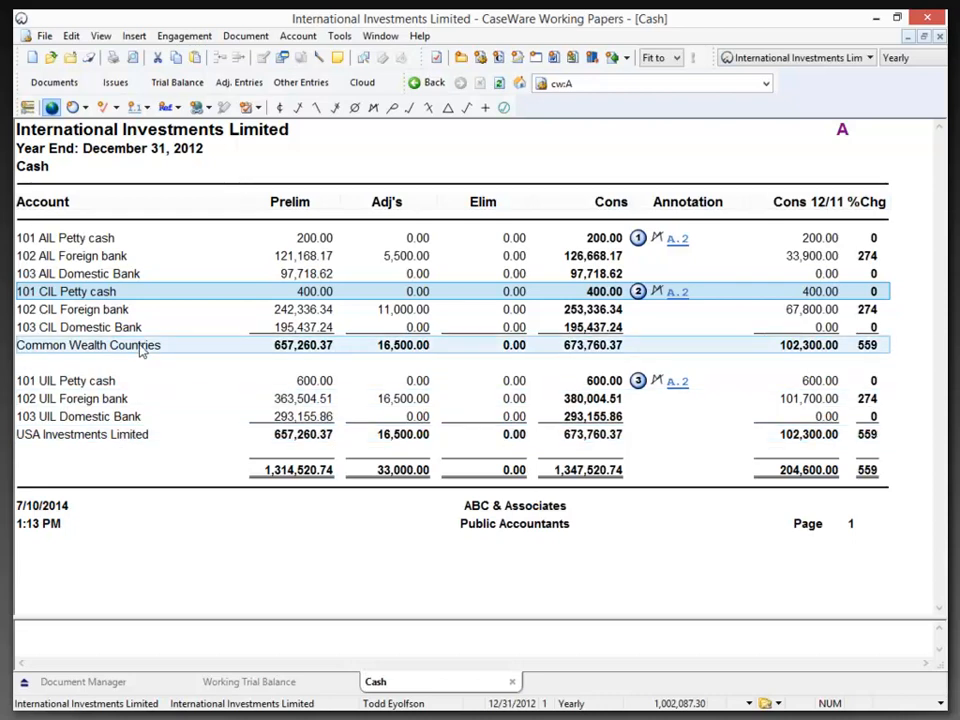
{"action": "left_click", "coordinate": [580, 474]}
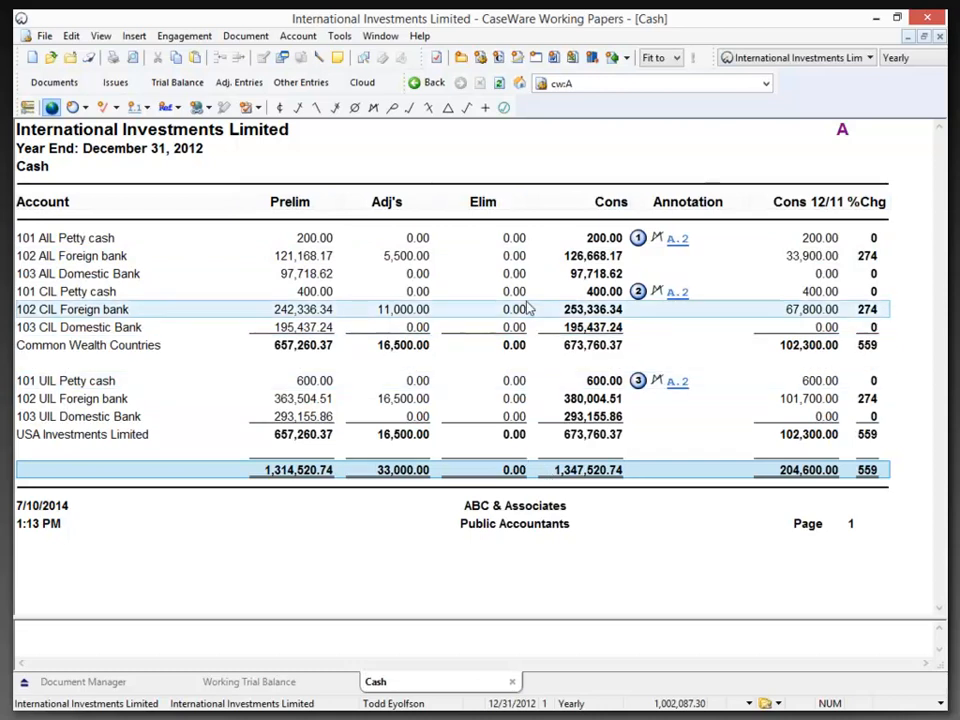
Duplicate document A, Cash, directly below the original under ASSETS in the Document Manager
{"action": "left_click", "coordinate": [124, 680]}
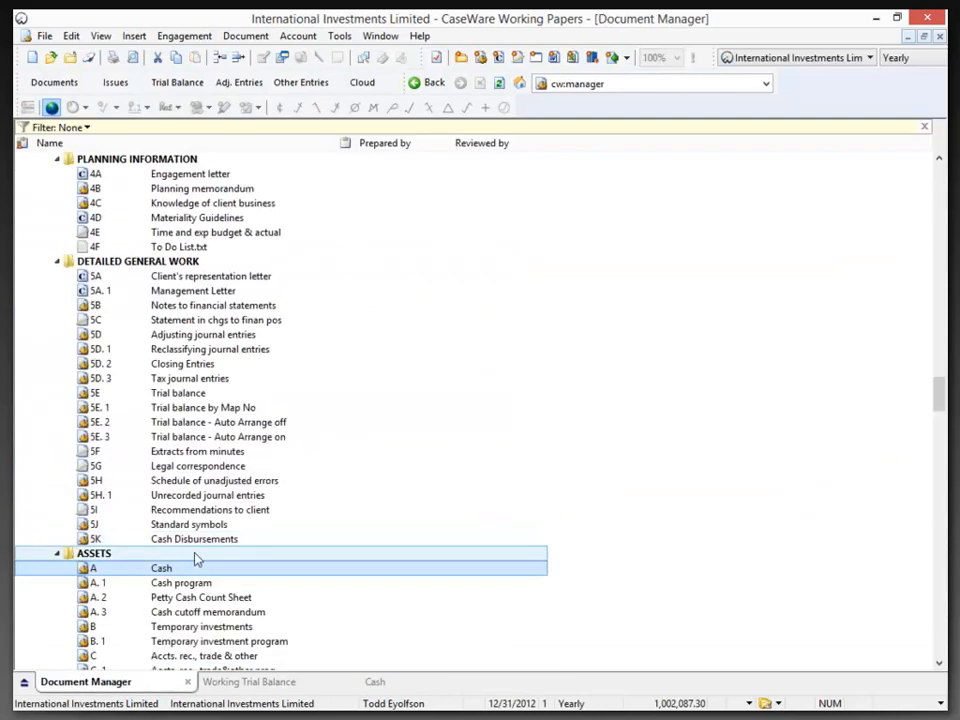
{"action": "scroll", "coordinate": [200, 558], "scroll_direction": "down", "scroll_amount": 2}
{"action": "scroll", "coordinate": [207, 560], "scroll_direction": "down", "scroll_amount": 4}
{"action": "left_click_drag", "start_coordinate": [172, 312], "coordinate": [178, 320]}
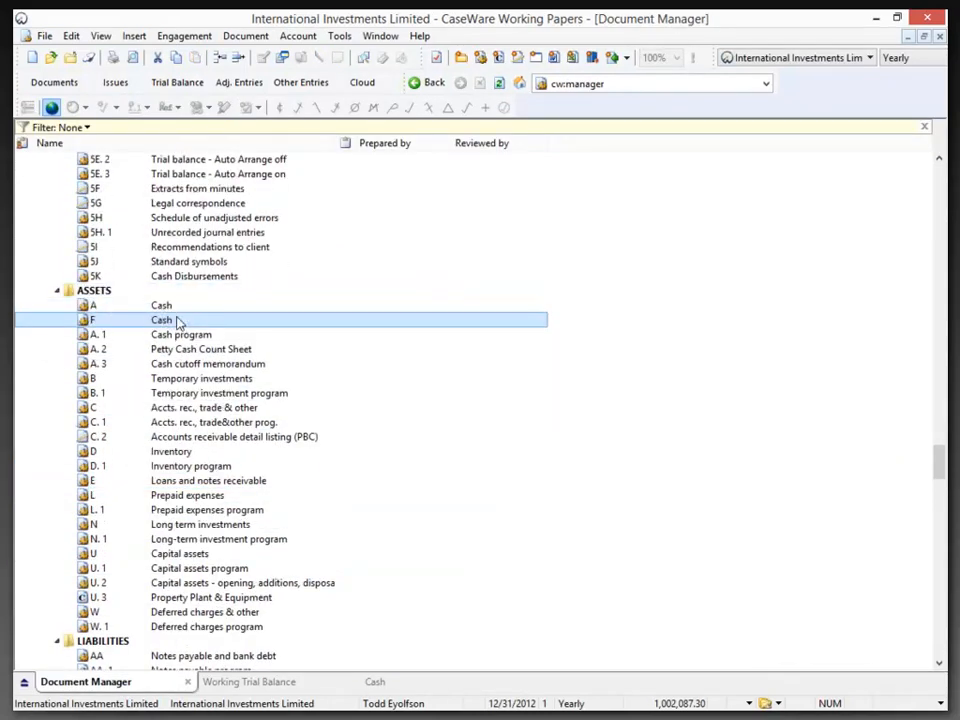
Set the Cash copy's number to A. C and its name to Cash - Consolidated View, with the Consolidated View option enabled
{"action": "right_click", "coordinate": [178, 320]}
{"action": "key", "text": "Return"}
{"action": "type", "text": "A.C"}
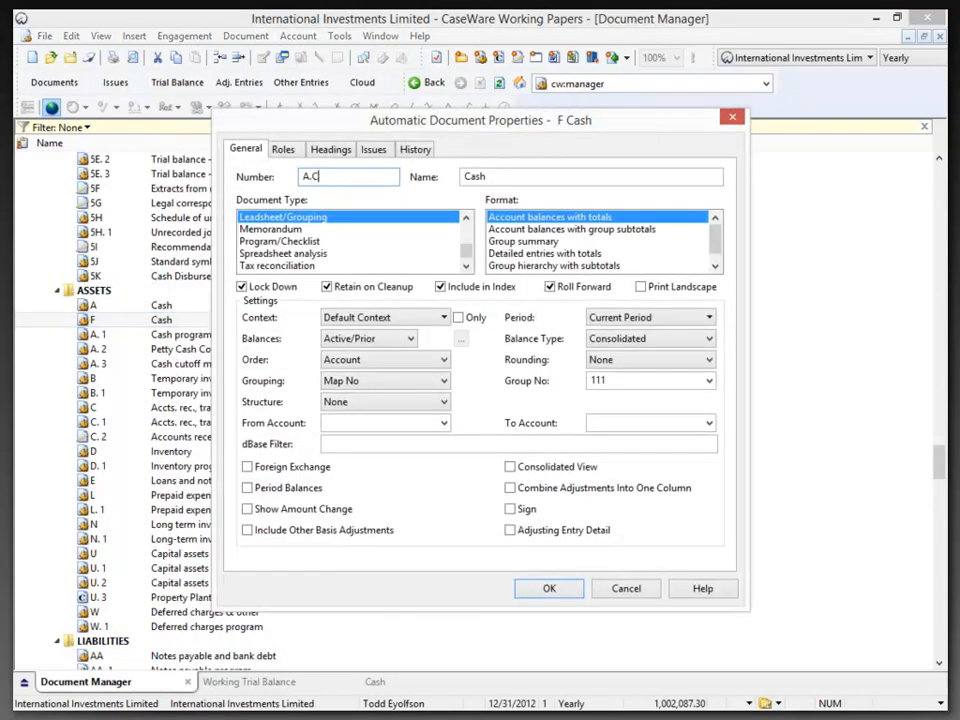
{"action": "key", "text": "Tab"}
{"action": "left_click", "coordinate": [327, 179]}
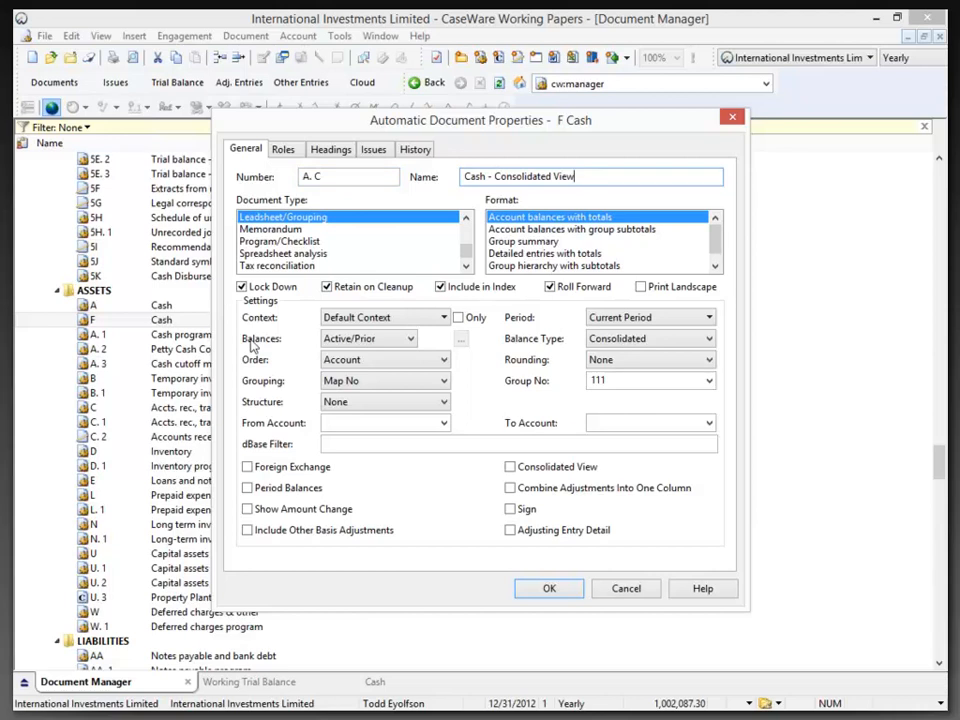
{"action": "left_click", "coordinate": [514, 467]}
{"action": "left_click", "coordinate": [512, 468]}
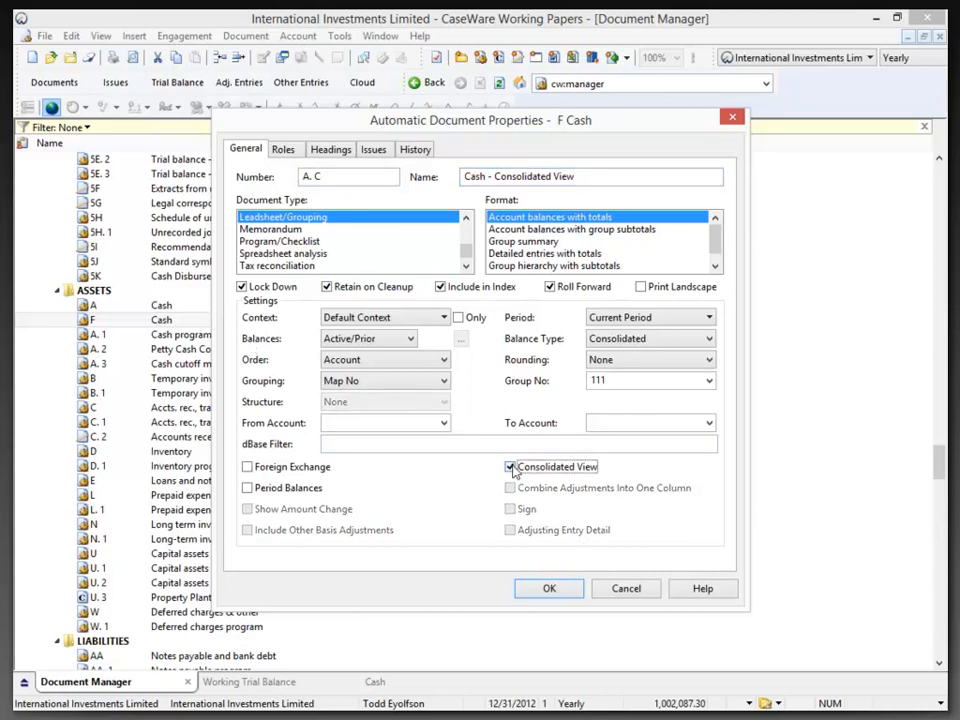
{"action": "left_click", "coordinate": [549, 590]}
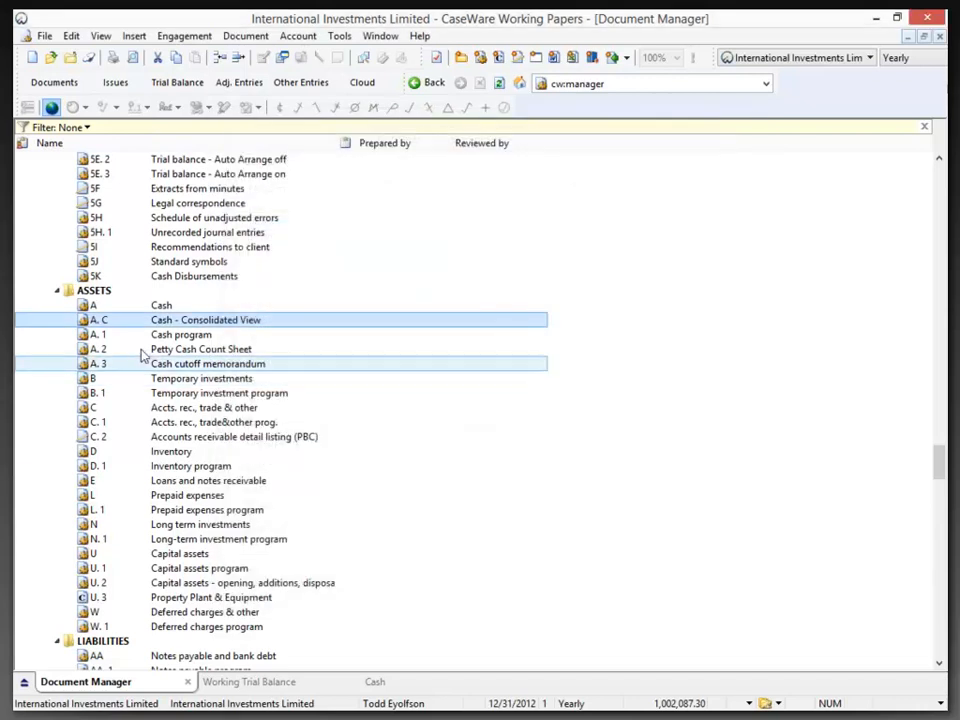
Open document A. C, Cash - Consolidated View, hide the IIL and CWC columns, and review the account rows
{"action": "double_click", "coordinate": [162, 323]}
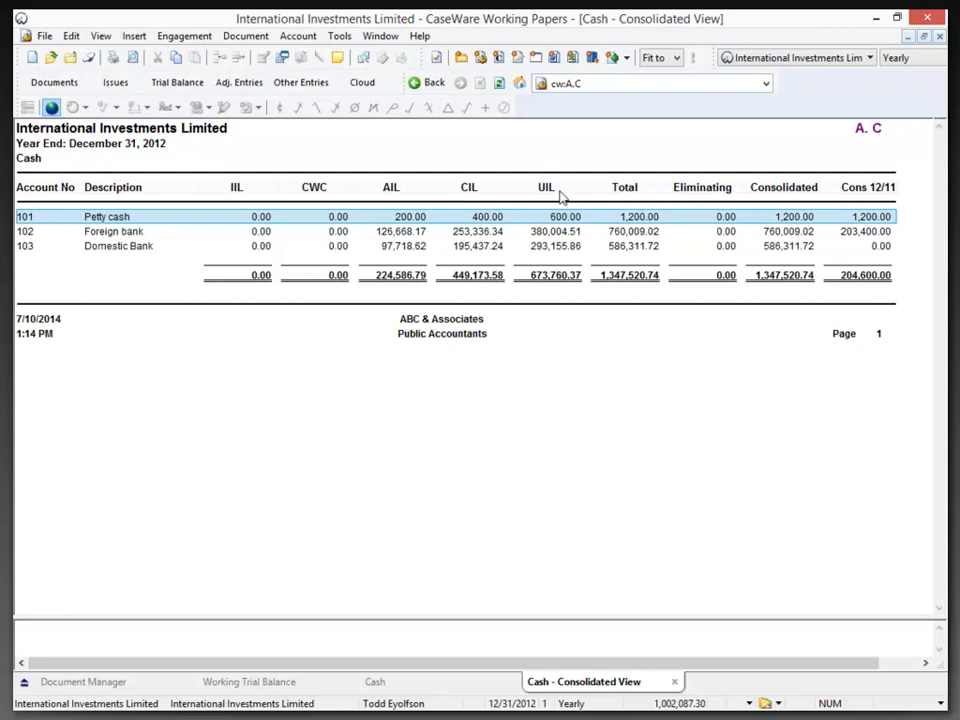
{"action": "right_click", "coordinate": [234, 190]}
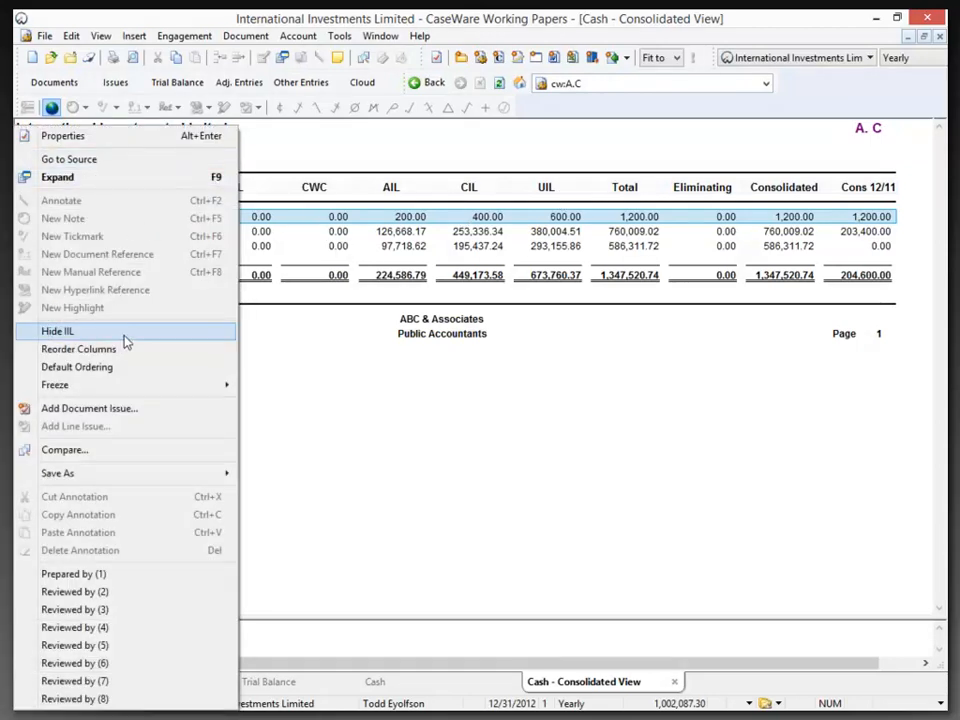
{"action": "left_click", "coordinate": [140, 331]}
{"action": "right_click", "coordinate": [268, 194]}
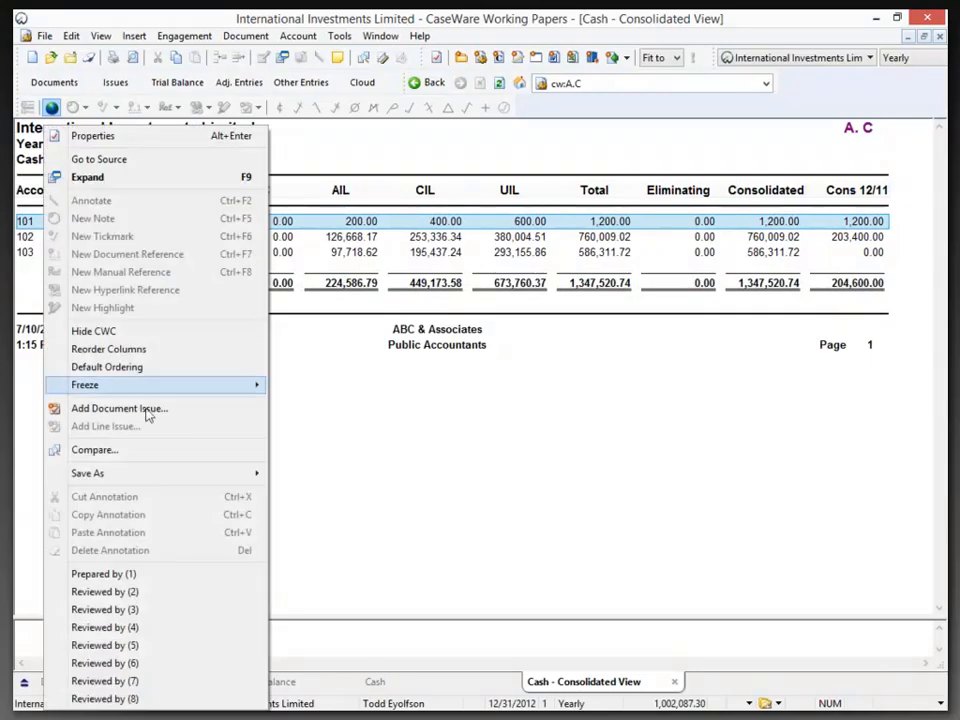
{"action": "left_click", "coordinate": [133, 331]}
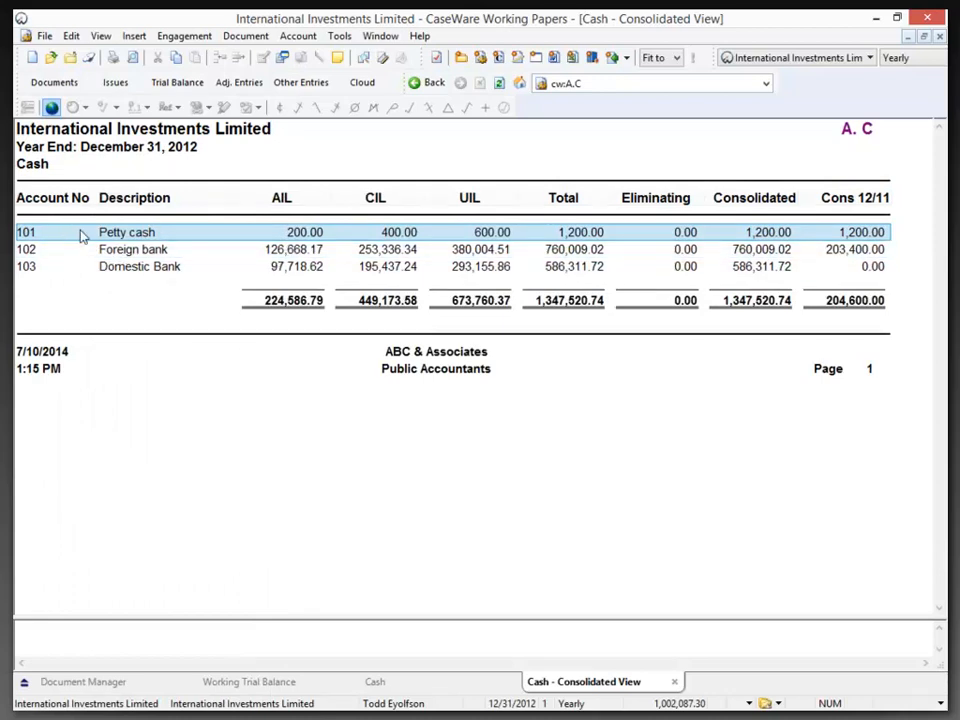
{"action": "left_click_drag", "start_coordinate": [30, 238], "coordinate": [28, 278]}
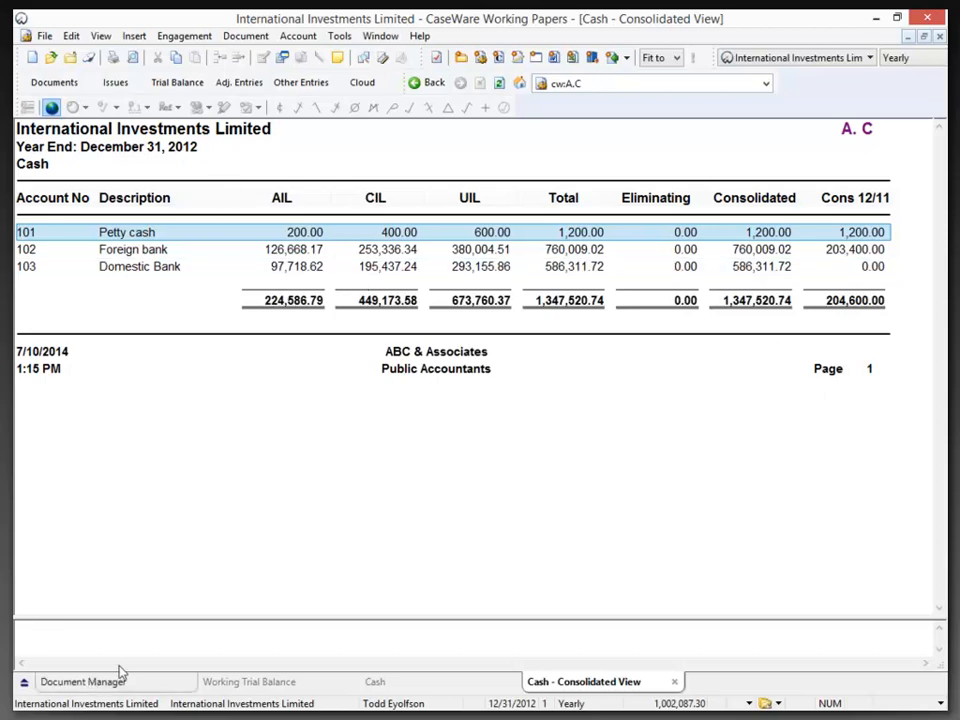
View the entity properties of Canada Investments Limited in the consolidation structure
{"action": "left_click", "coordinate": [92, 686]}
{"action": "left_click", "coordinate": [184, 36]}
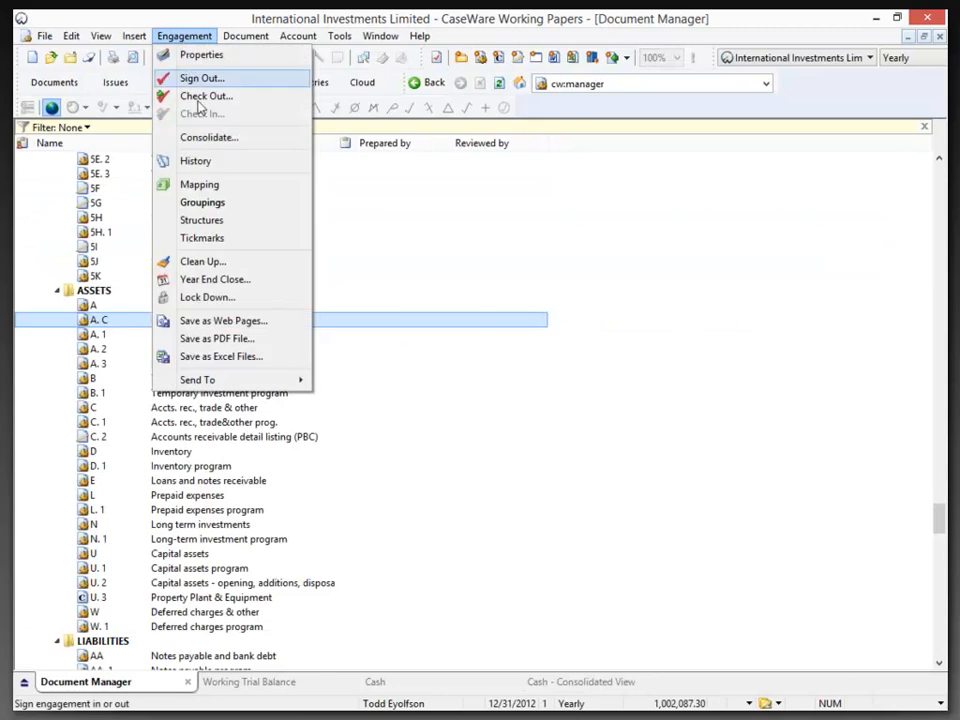
{"action": "left_click", "coordinate": [206, 137]}
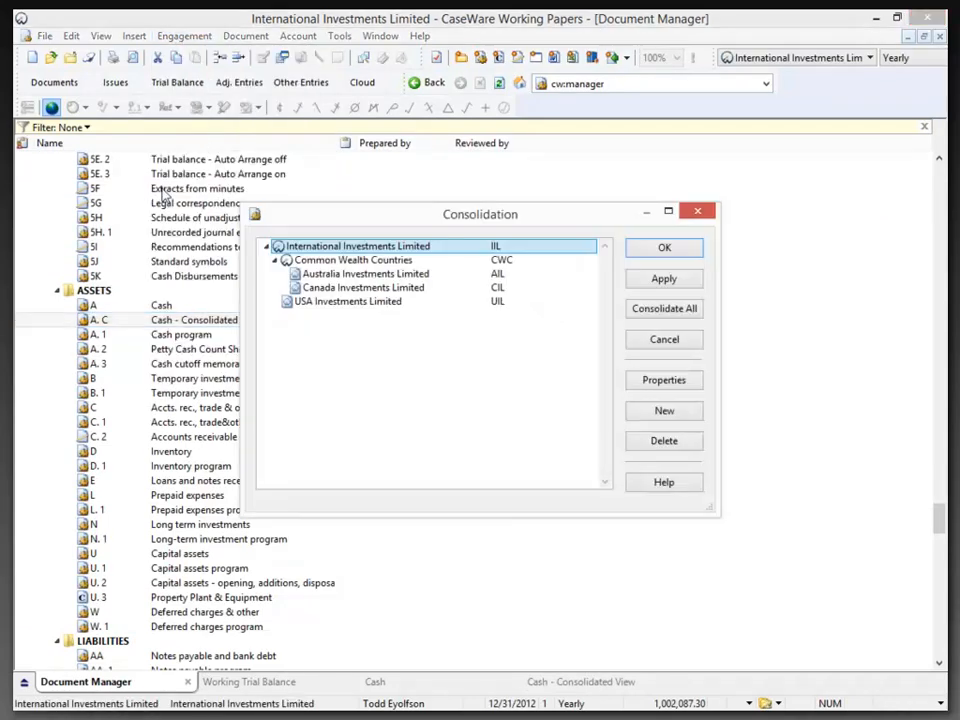
{"action": "left_click", "coordinate": [340, 288]}
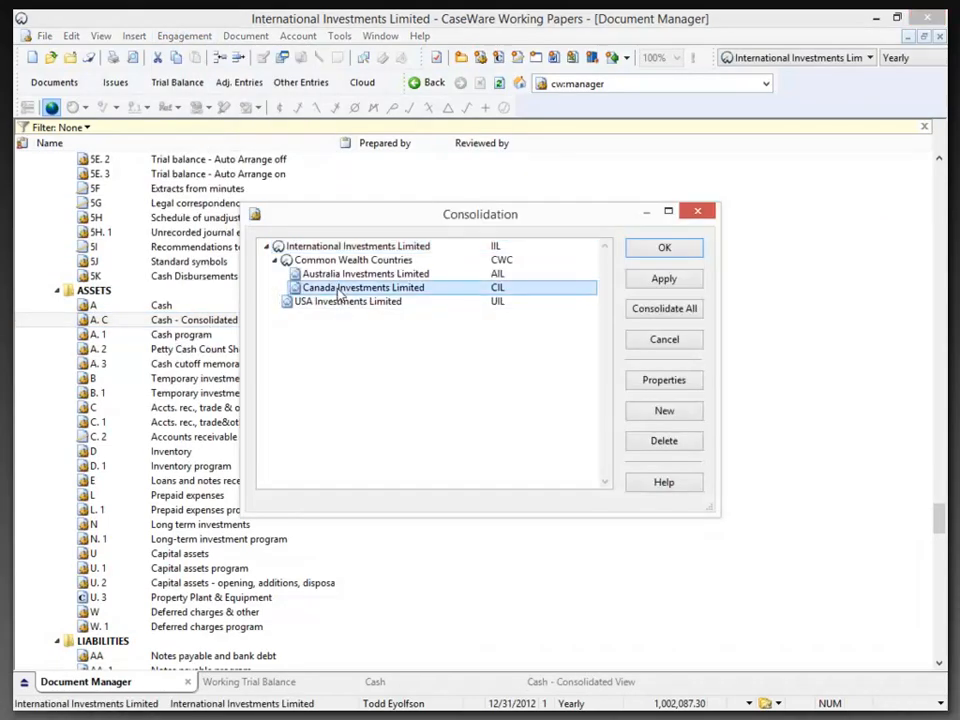
{"action": "right_click", "coordinate": [342, 291]}
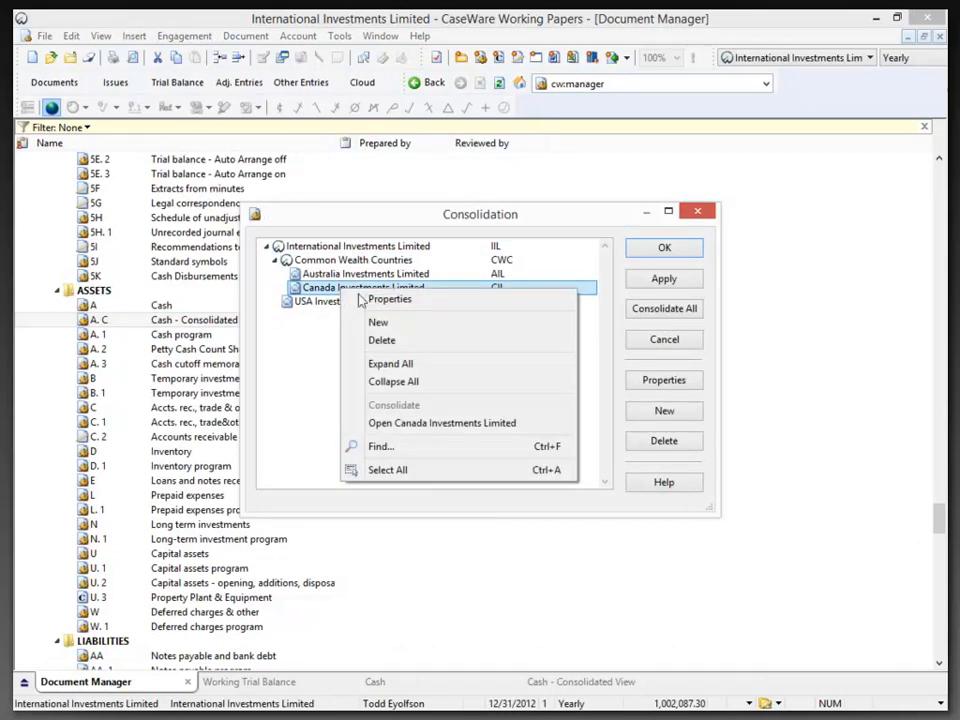
{"action": "left_click", "coordinate": [377, 302]}
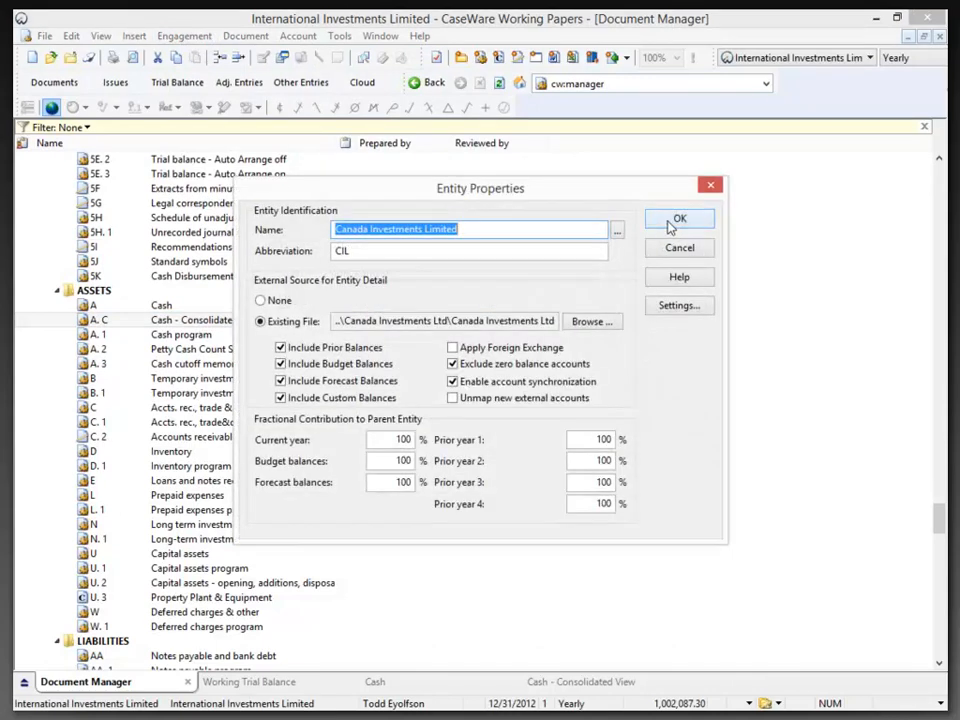
{"action": "left_click", "coordinate": [676, 220]}
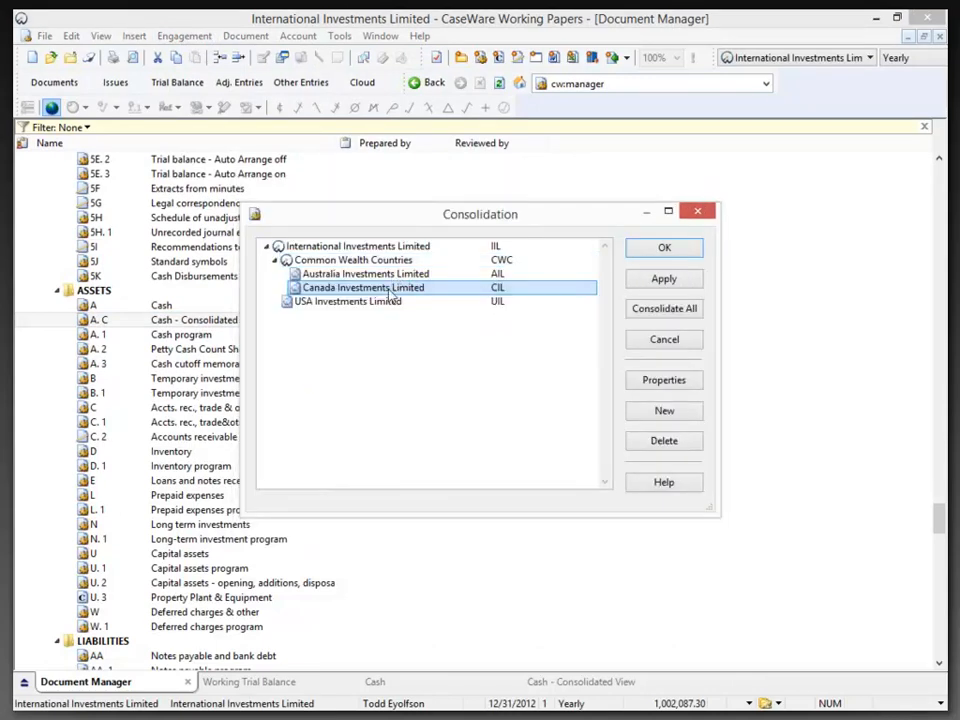
Open the Canada Investments Limited file from the consolidation structure, hide the globe column beside Prepared by, and maximize the file's window
{"action": "right_click", "coordinate": [390, 290]}
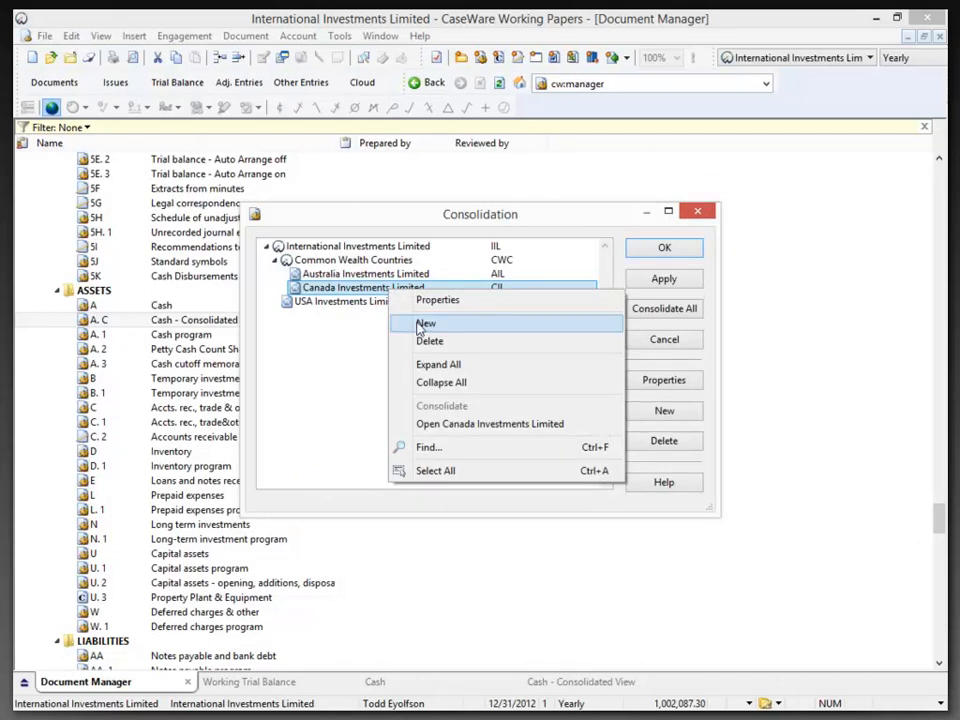
{"action": "left_click", "coordinate": [453, 425]}
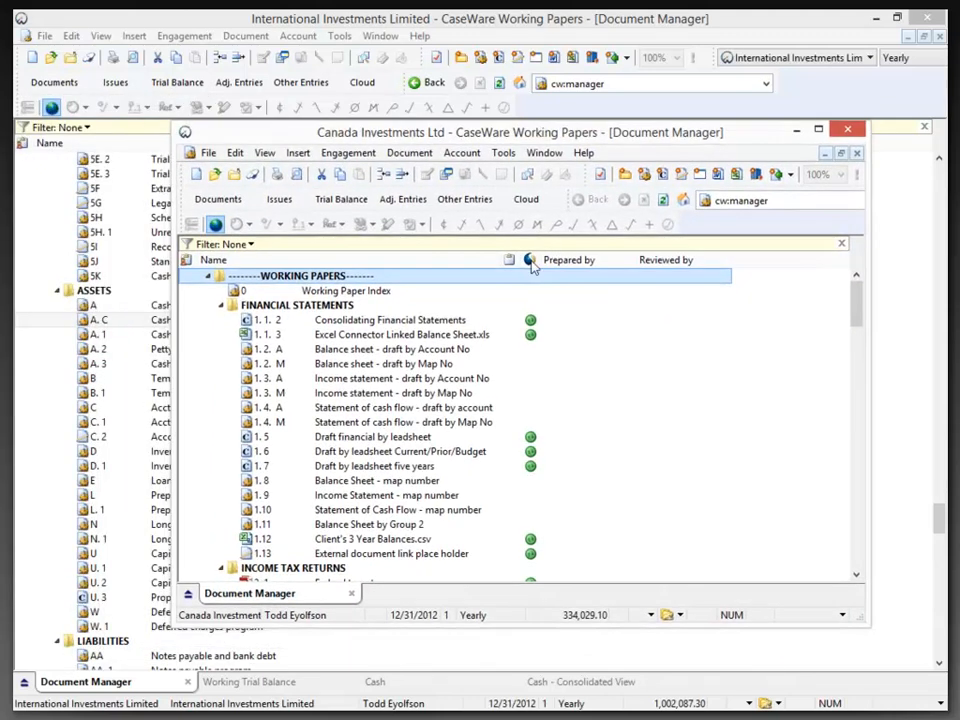
{"action": "right_click", "coordinate": [533, 265]}
{"action": "left_click", "coordinate": [564, 270]}
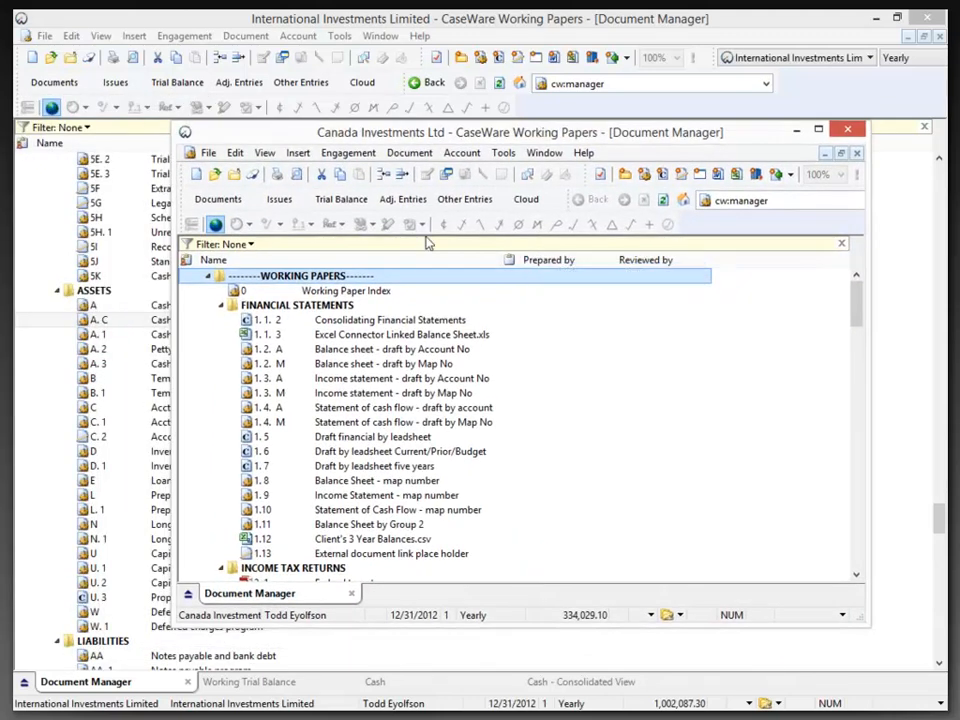
{"action": "double_click", "coordinate": [527, 134]}
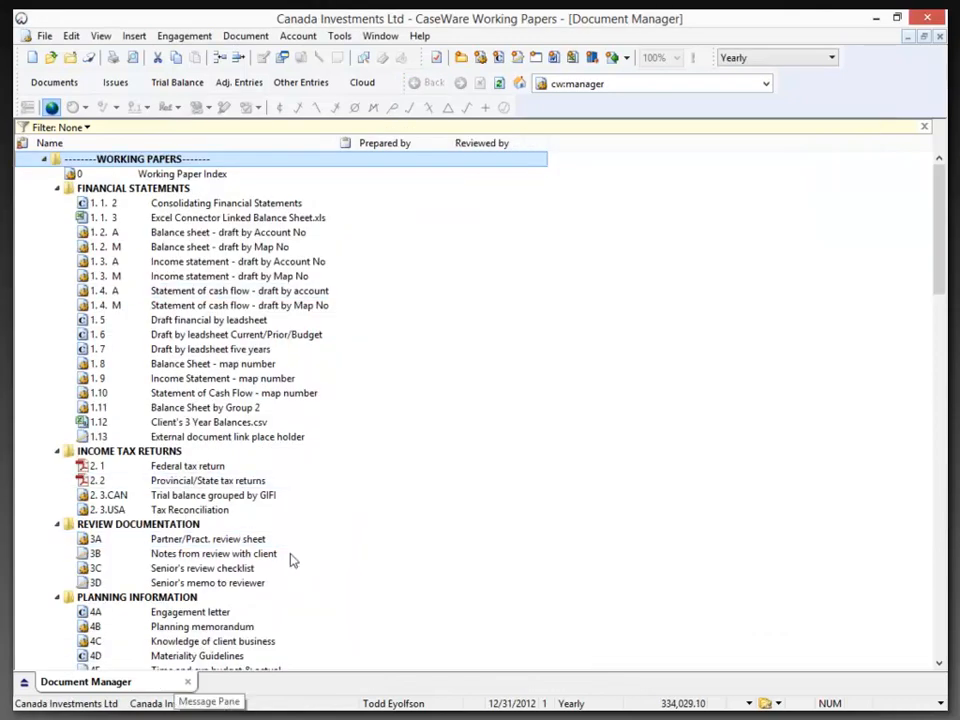
View the Canada file's working trial balance and set the entity abbreviation CIL for Canada Investments Ltd. in its consolidation properties
{"action": "left_click", "coordinate": [177, 85]}
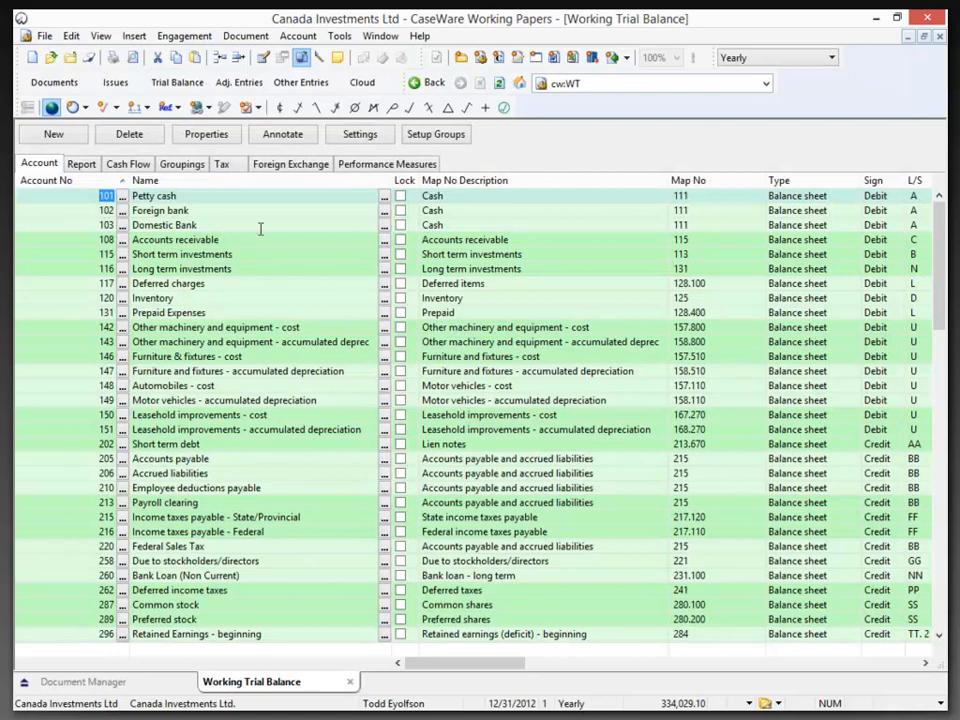
{"action": "left_click", "coordinate": [188, 38]}
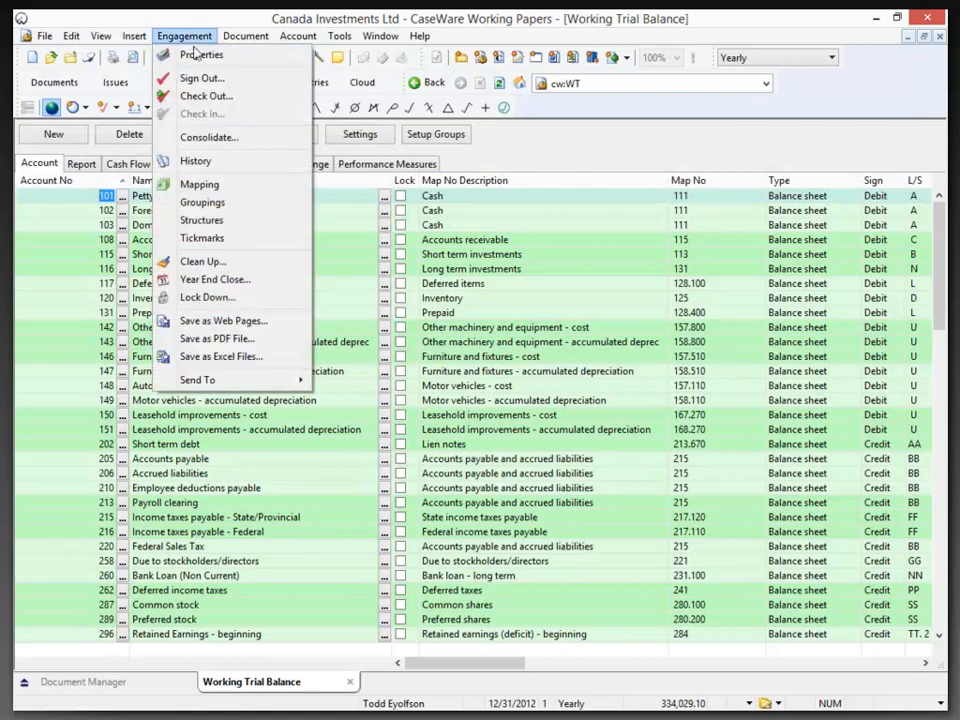
{"action": "left_click", "coordinate": [203, 146]}
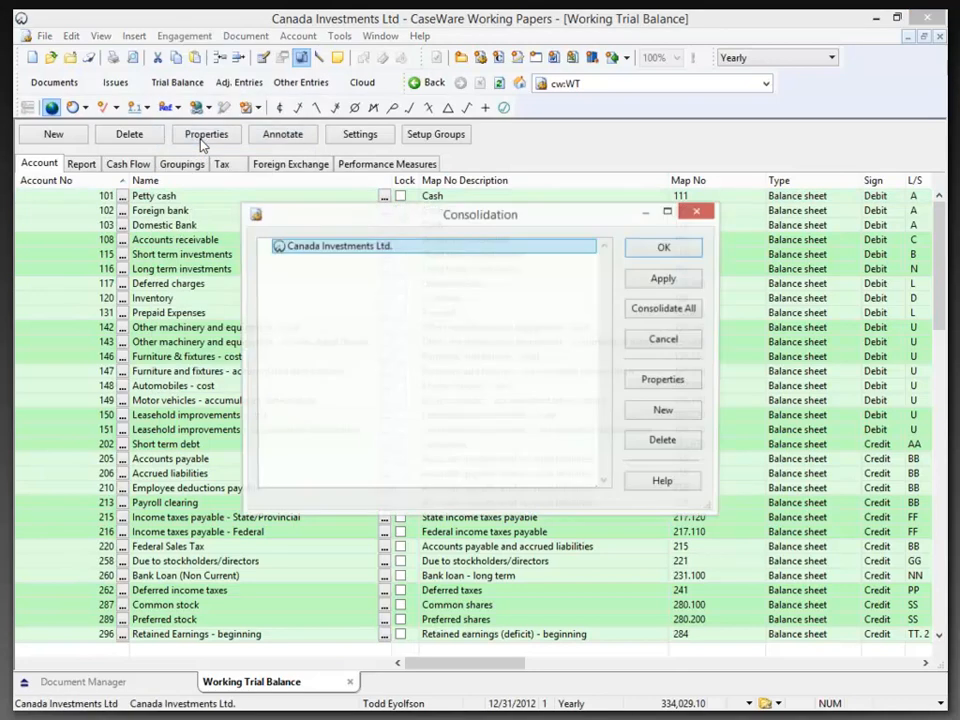
{"action": "left_click", "coordinate": [636, 380]}
{"action": "left_click", "coordinate": [343, 253]}
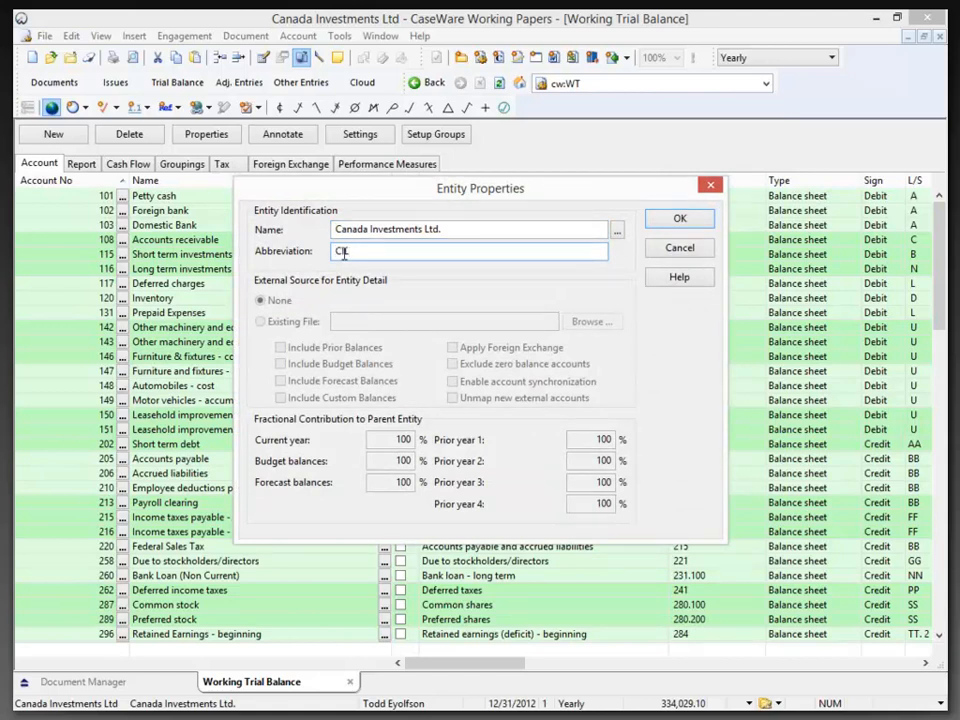
{"action": "type", "text": "CIL"}
{"action": "left_click", "coordinate": [680, 220]}
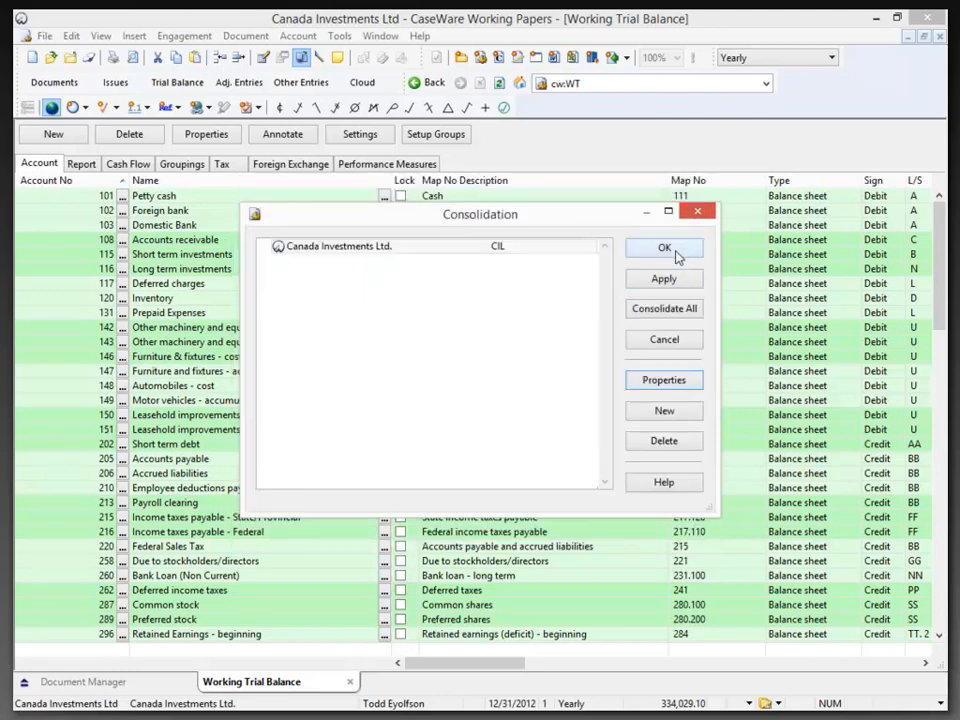